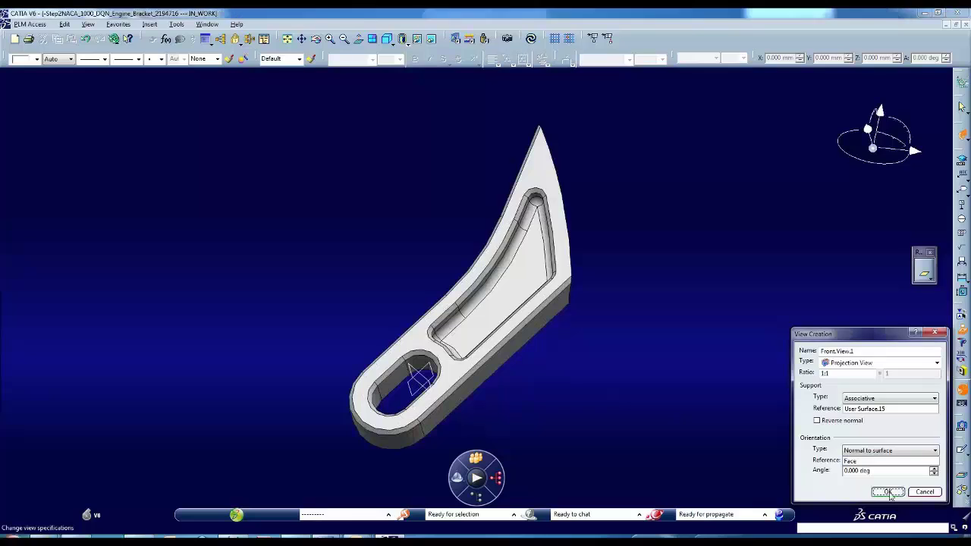
- Create the associative front projection view and assign datum A to the bracket's long straight side face
left_click(888, 492)
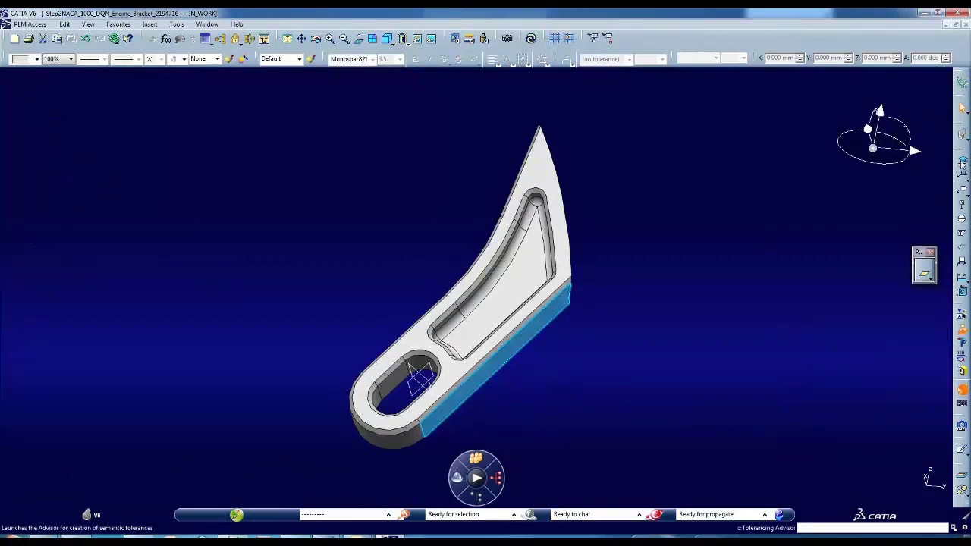
left_click(962, 162)
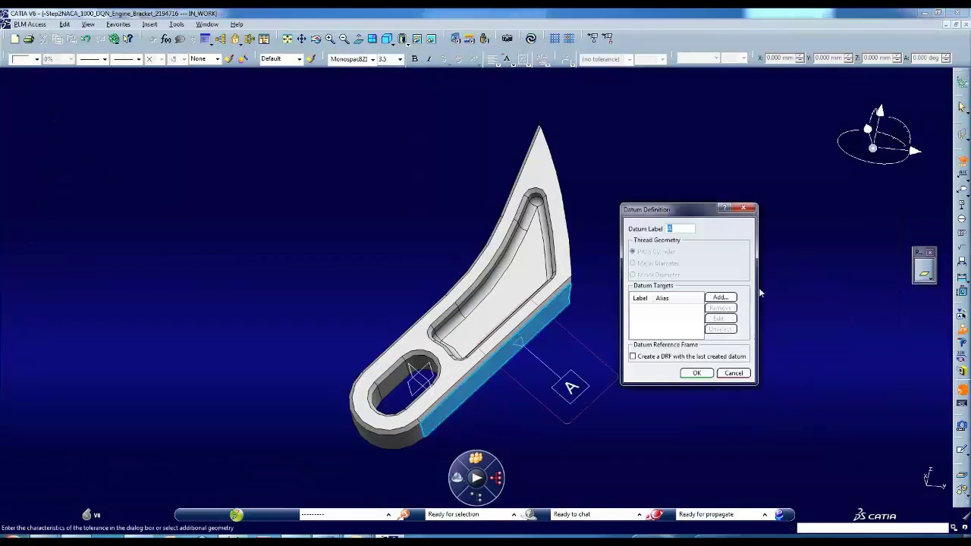
left_click(696, 372)
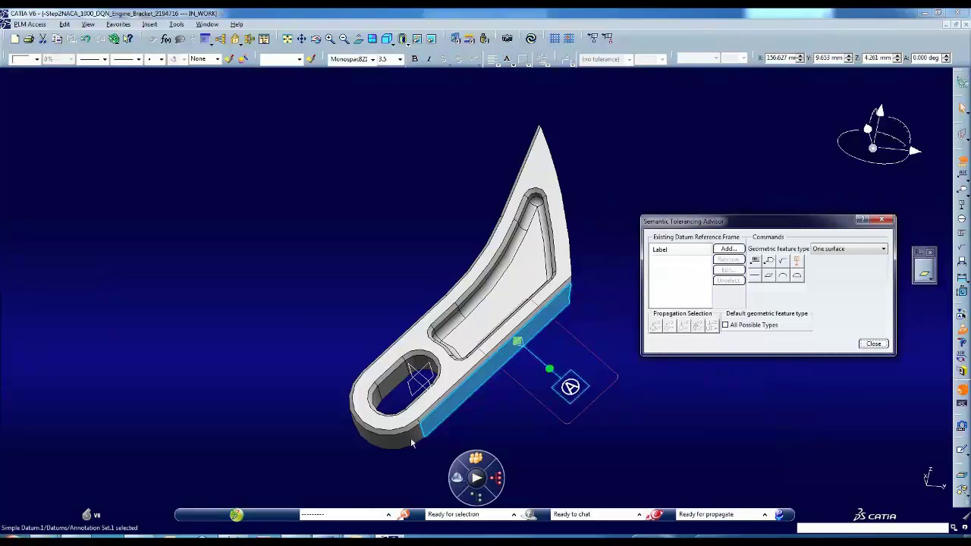
- Add a radius size dimension to the rounded end face with numerical limits of 0.2 mm upper and 0 mm lower
middle_click_drag(411, 437, 333, 418)
left_click(362, 413)
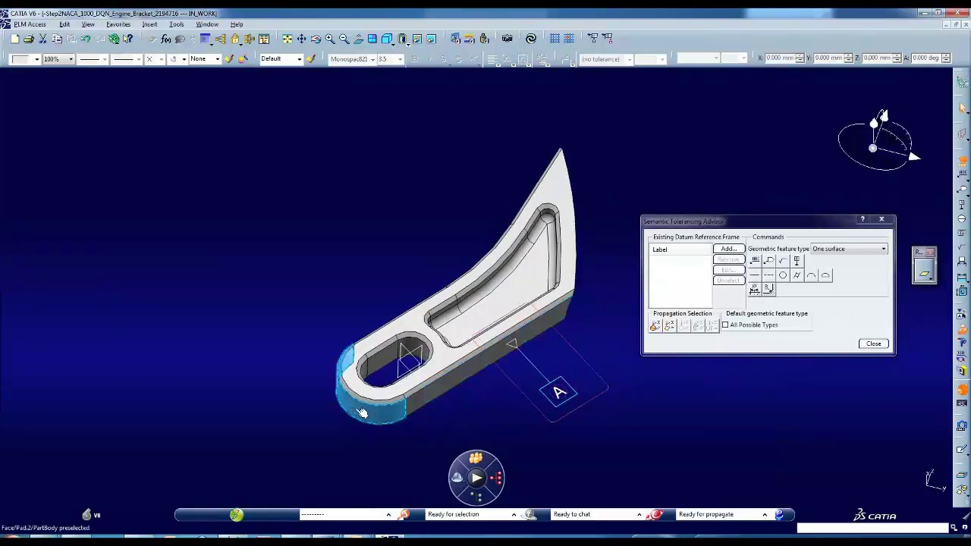
left_click(769, 289)
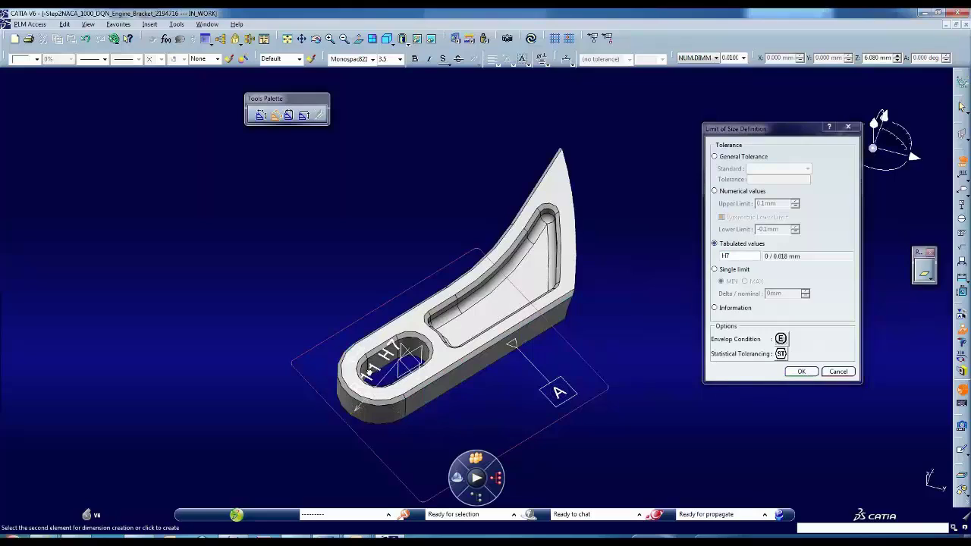
left_click(718, 191)
left_click(722, 217)
left_click(769, 203)
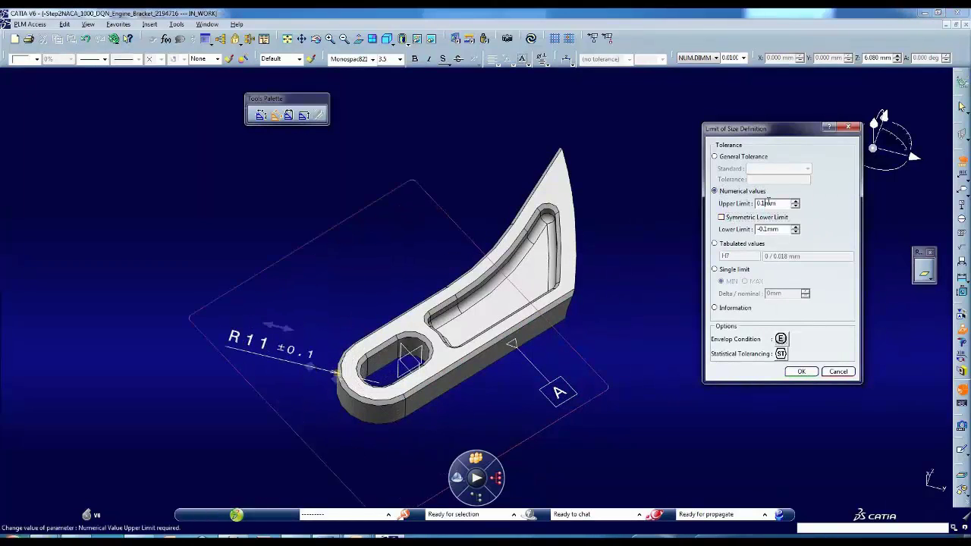
key("BackSpace")
type("2")
double_click(757, 229)
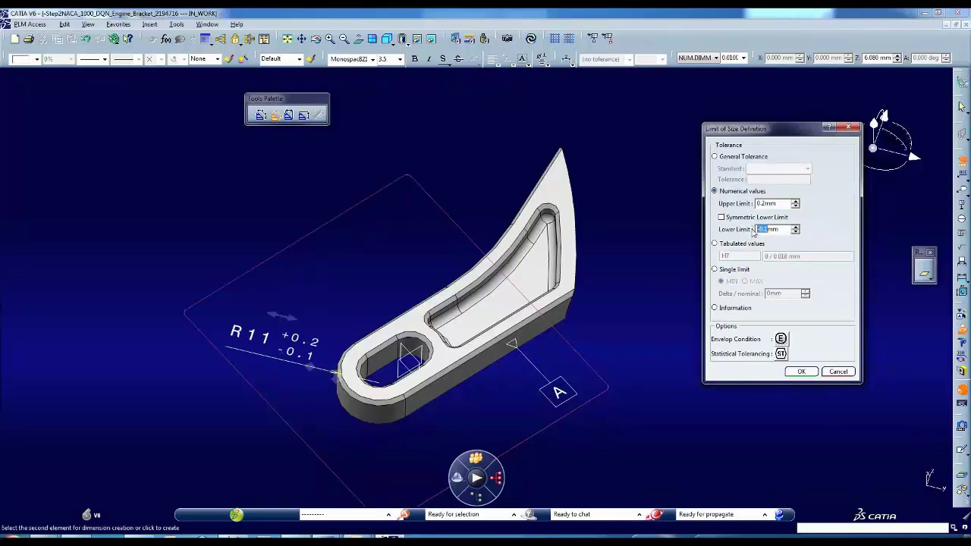
left_click(801, 371)
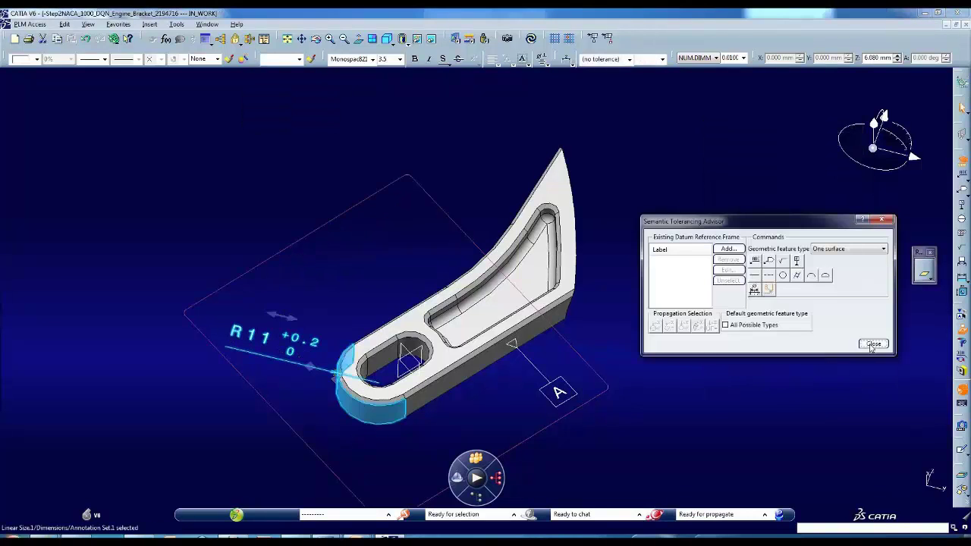
left_click(872, 345)
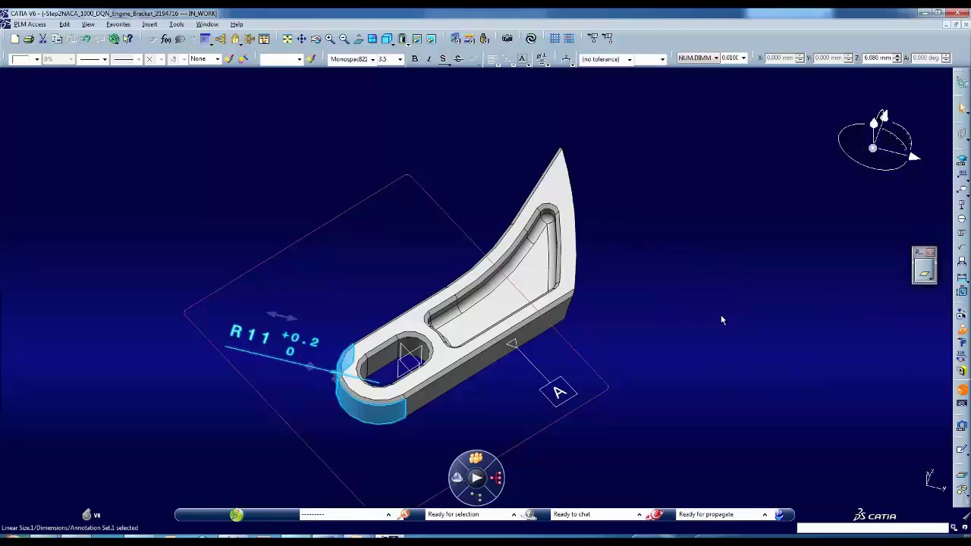
left_click(725, 320)
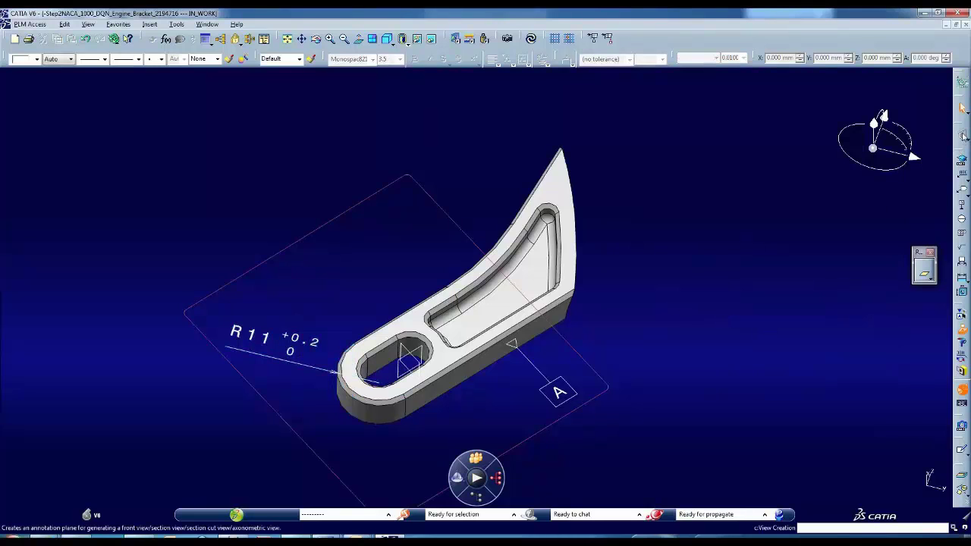
- Create an associative section view on the lengthwise vertical reference plane inside the slot
left_click(963, 135)
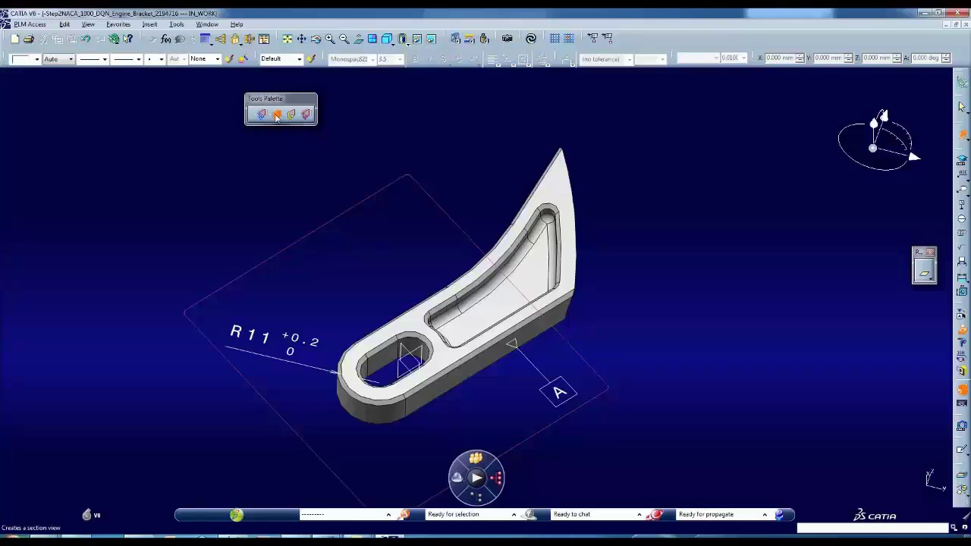
left_click(277, 116)
left_click(403, 360)
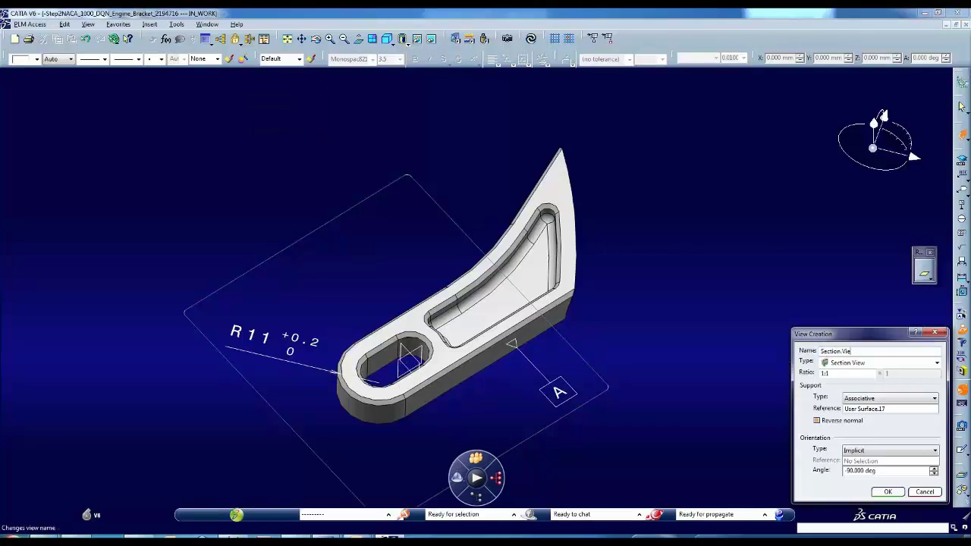
left_click(888, 492)
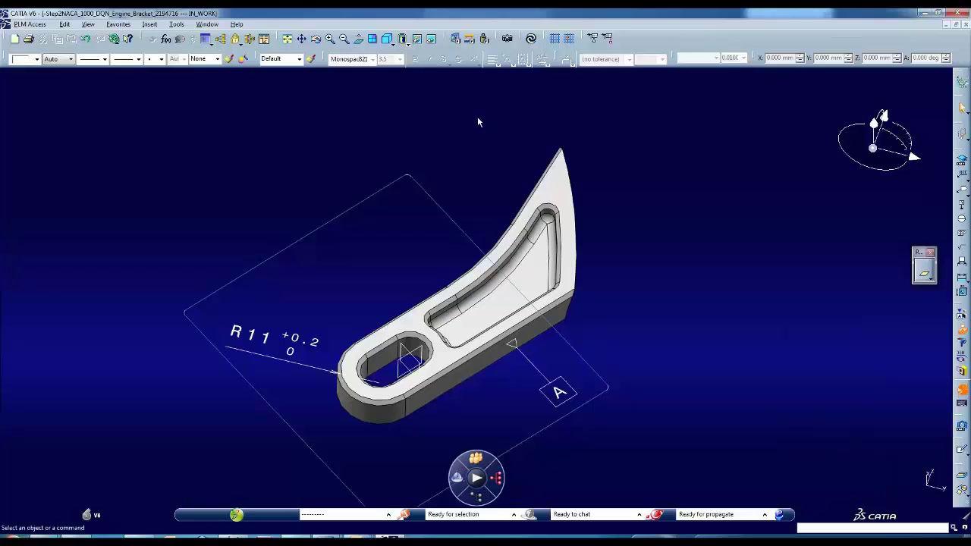
- Assign datum B to the bracket's upper planar face using the Tolerancing Advisor and place its label just above the face
left_click(76, 252)
middle_click_drag(424, 297, 423, 240)
left_click(279, 159)
key("F3")
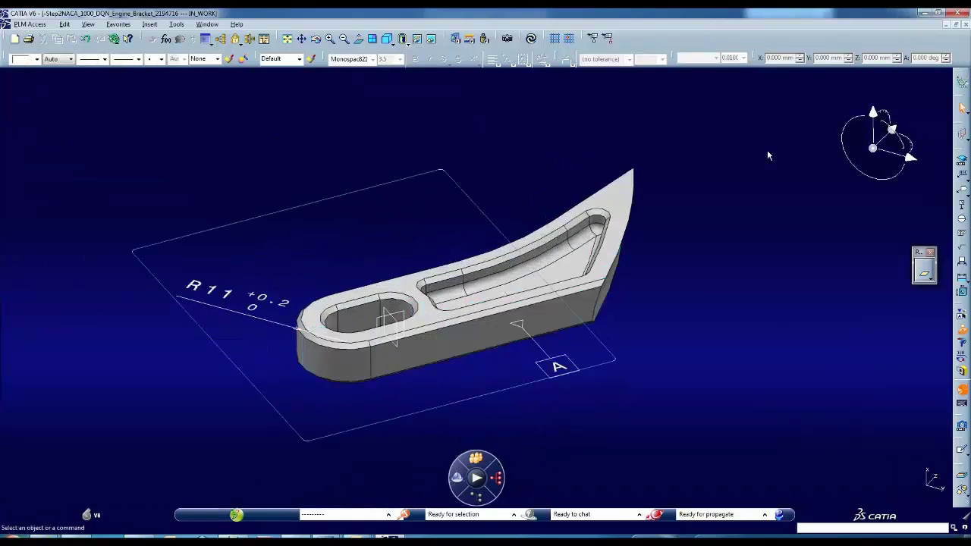
left_click(962, 175)
left_click(400, 289)
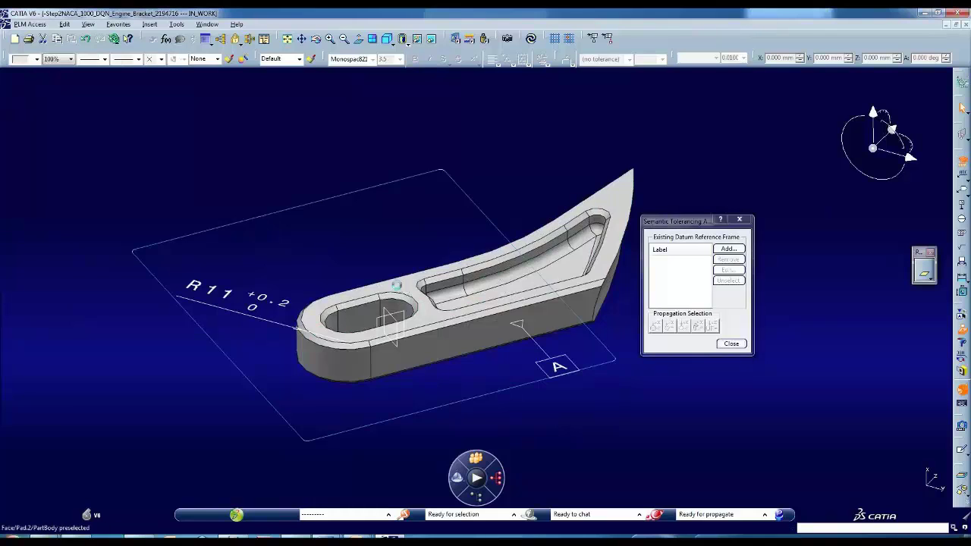
left_click(798, 260)
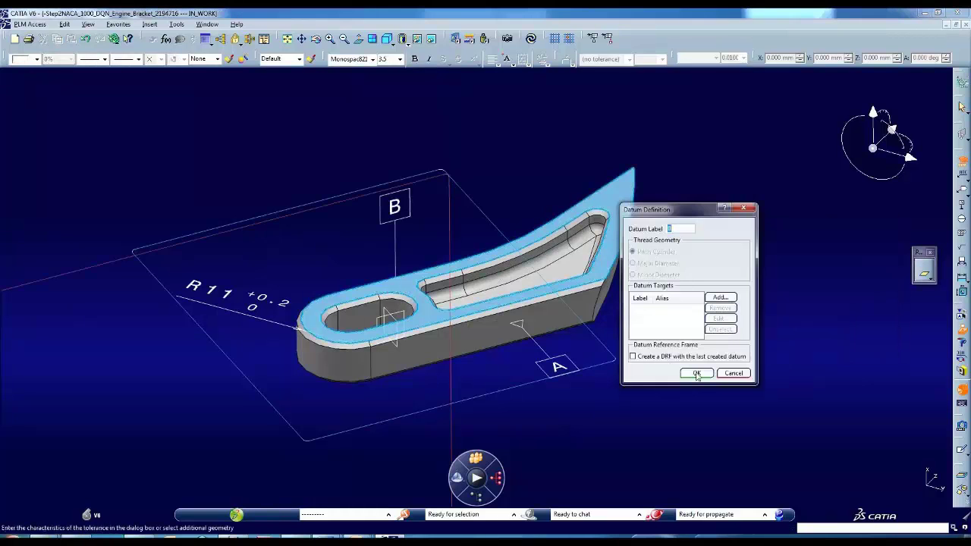
left_click(395, 215)
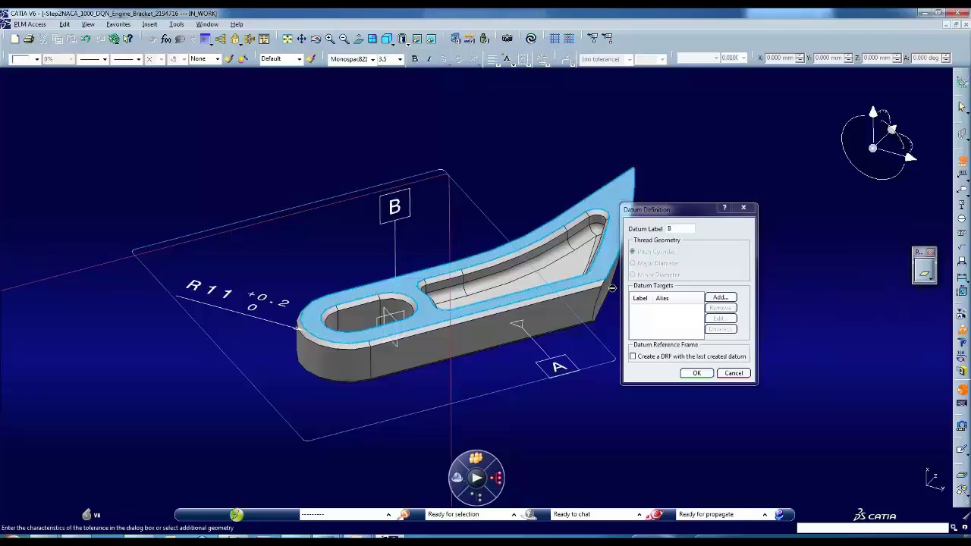
left_click(696, 373)
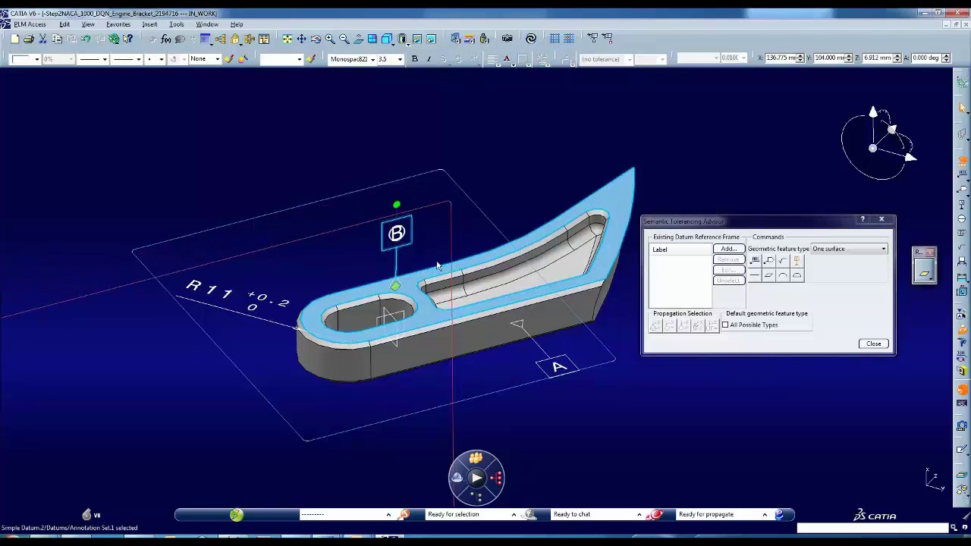
left_click(865, 348)
- Add a roughness symbol with Ra 0.5 to the end face beside the pointed tip
middle_click_drag(596, 395, 562, 387)
left_click(622, 283)
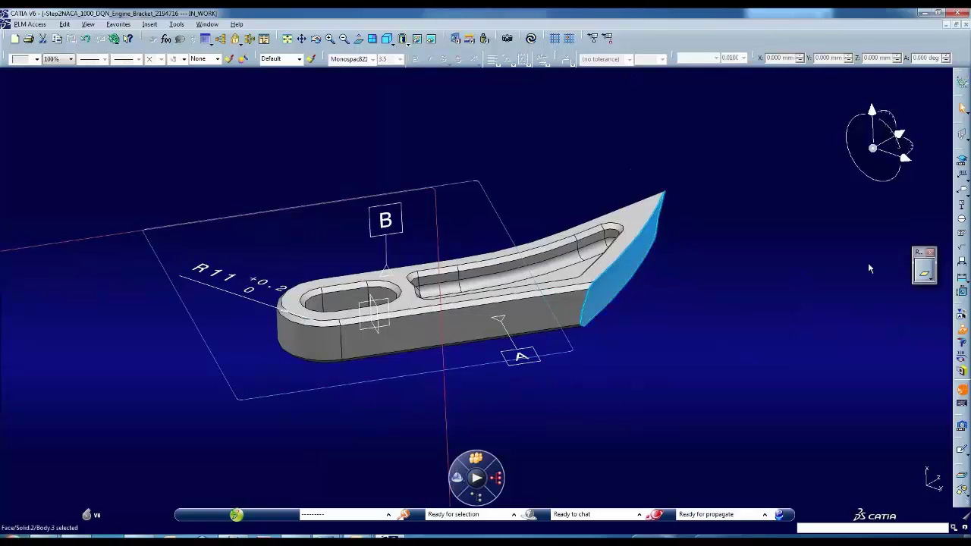
left_click(925, 273)
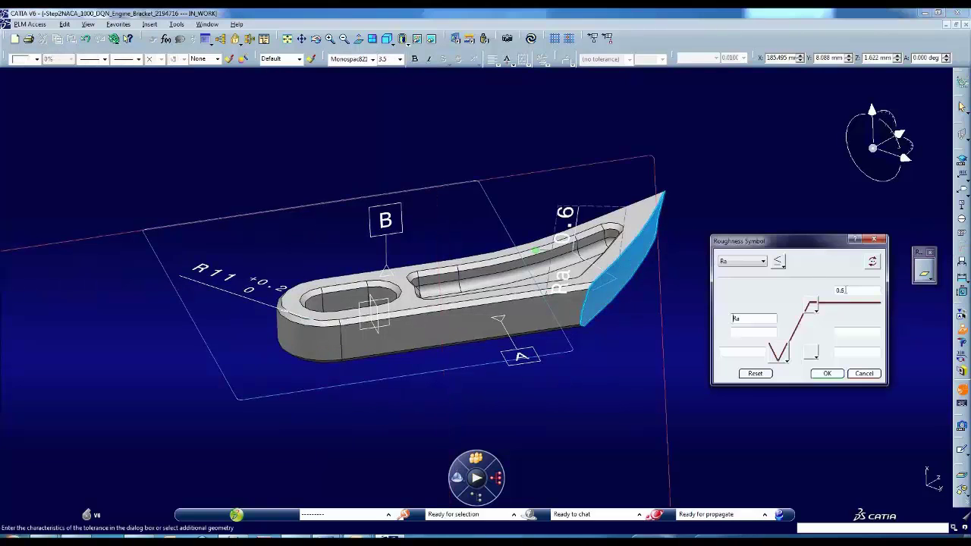
key("BackSpace")
type("5")
left_click(828, 374)
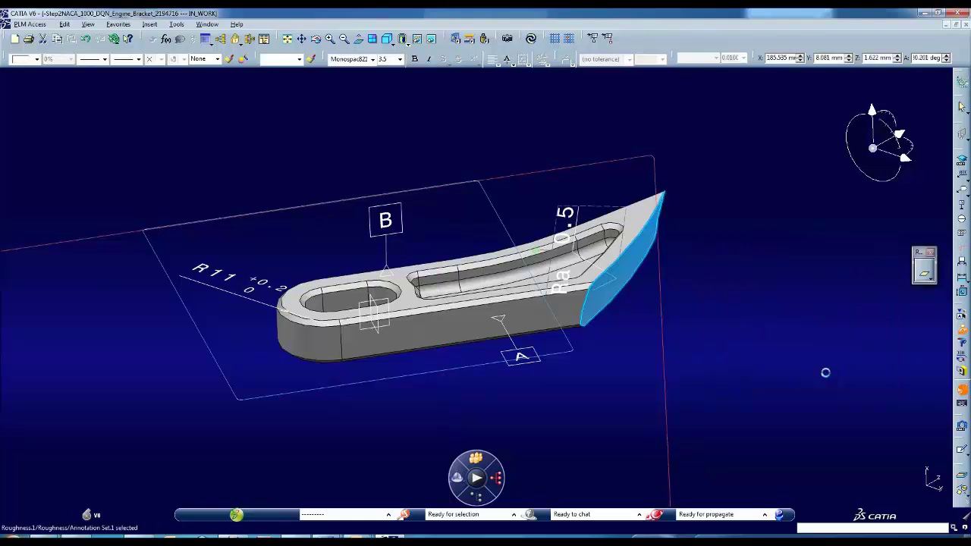
- Add a leader to the Ra 0.5 roughness symbol and move the symbol clear of the part beyond the tip
right_click(572, 234)
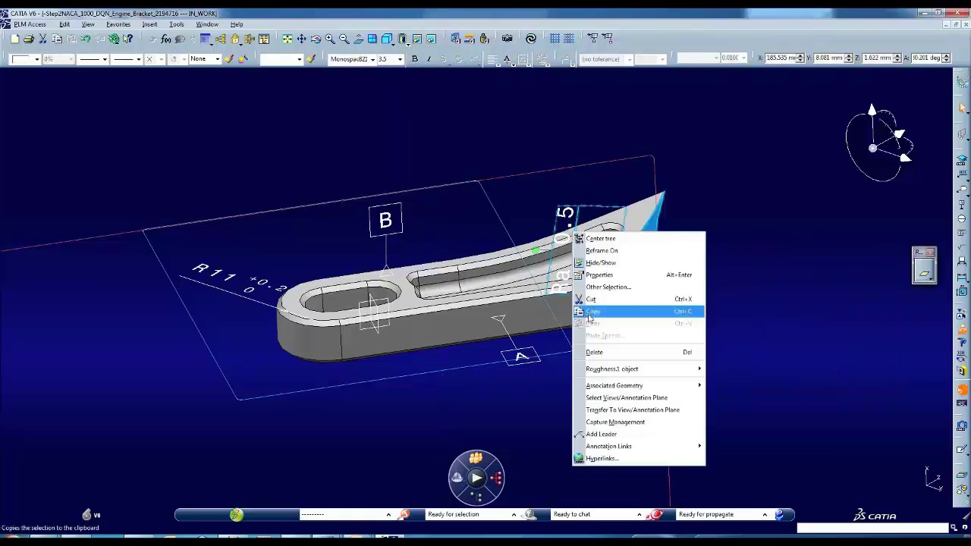
left_click(618, 434)
mouse_move(616, 229)
left_mouse_down()
mouse_move(668, 180)
mouse_move(813, 232)
mouse_move(721, 190)
mouse_move(691, 206)
left_mouse_up()
left_click(691, 307)
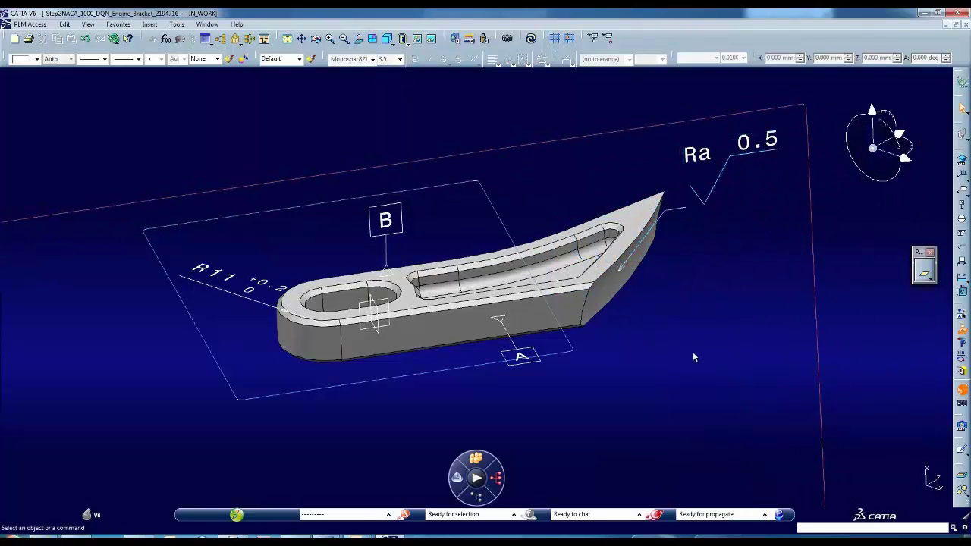
- Add a semantic size dimension along the length of the elongated hole and place it above the end radius dimension
middle_click_drag(412, 357, 436, 388)
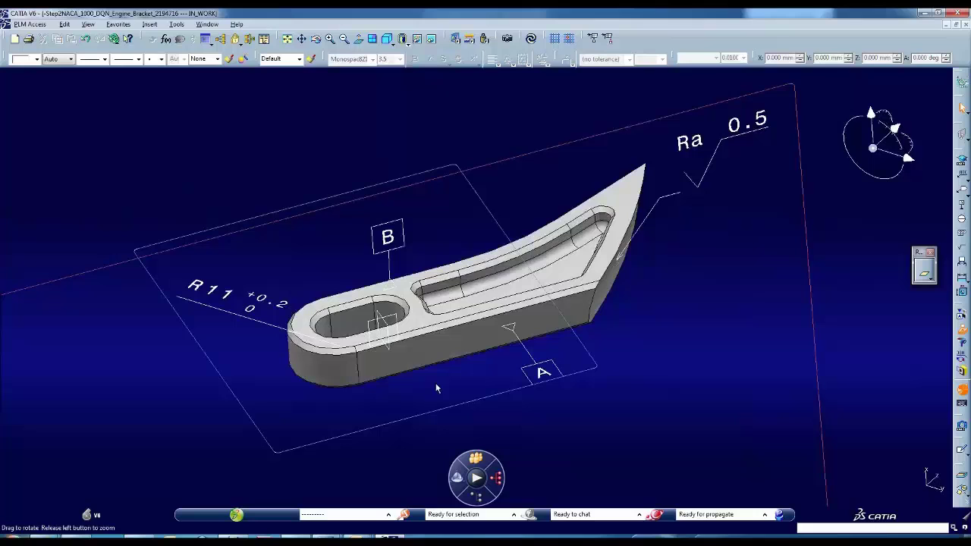
left_click(331, 332)
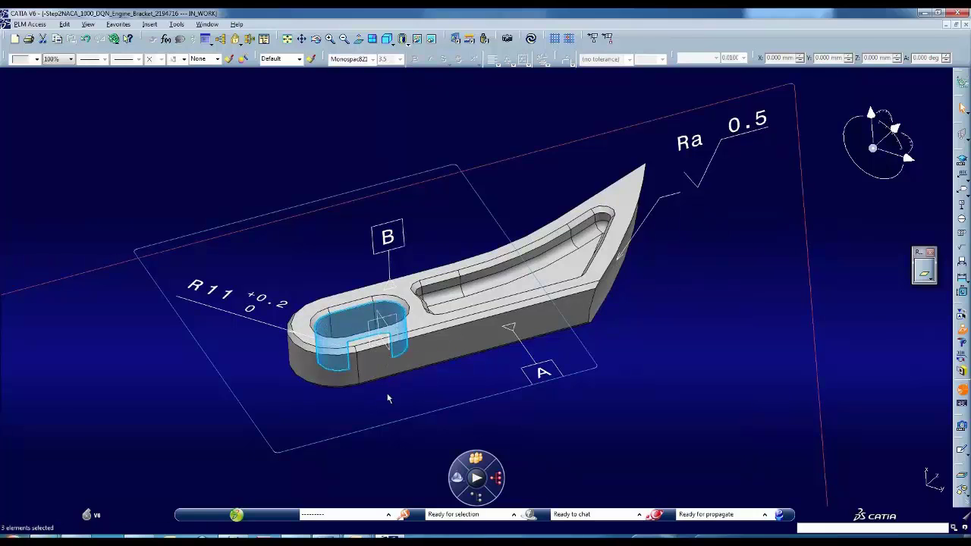
mouse_move(387, 398)
middle_mouse_down()
mouse_move(490, 393)
mouse_move(639, 332)
middle_mouse_up()
mouse_move(702, 355)
middle_mouse_down()
mouse_move(365, 352)
mouse_move(354, 338)
mouse_move(359, 368)
middle_mouse_up()
left_click(962, 161)
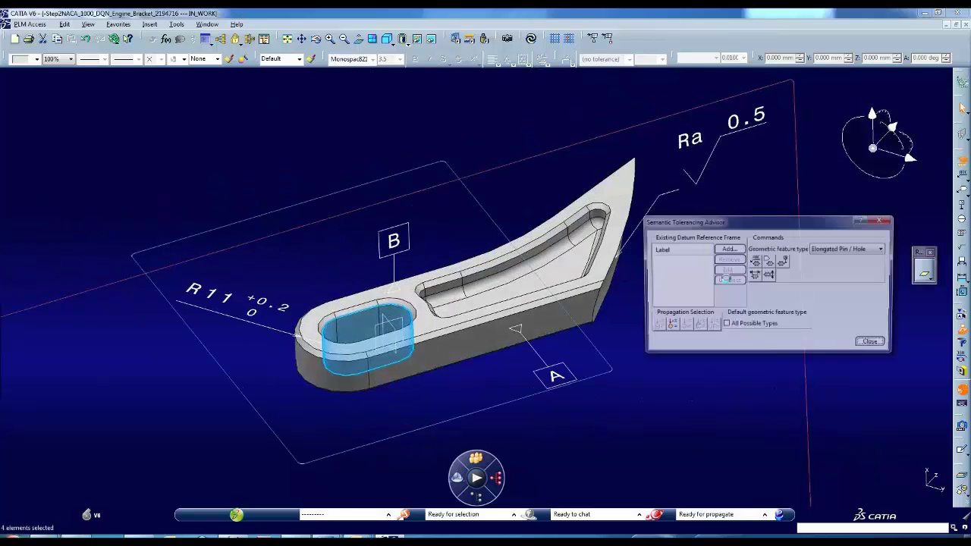
left_click(755, 277)
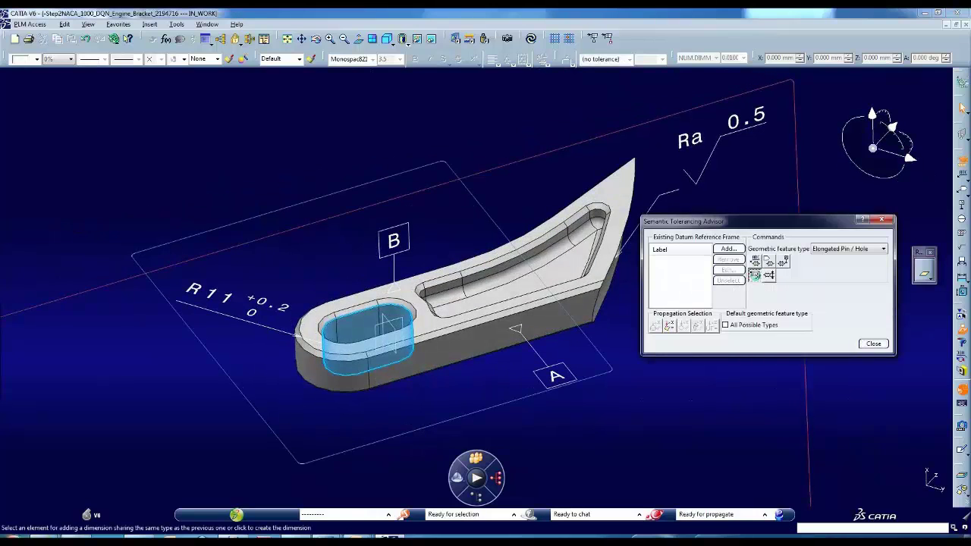
middle_click_drag(414, 384, 459, 357)
left_click(274, 268)
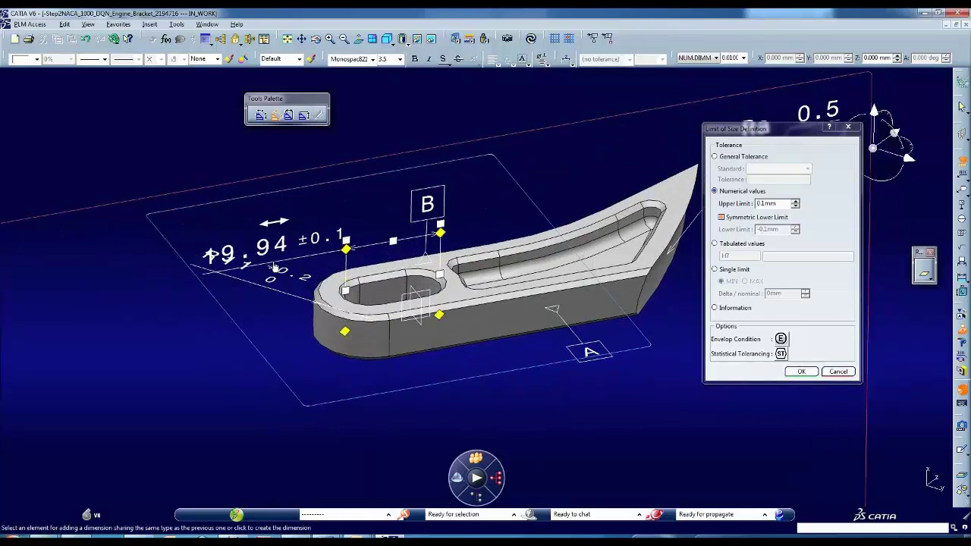
left_click_drag(274, 267, 277, 241)
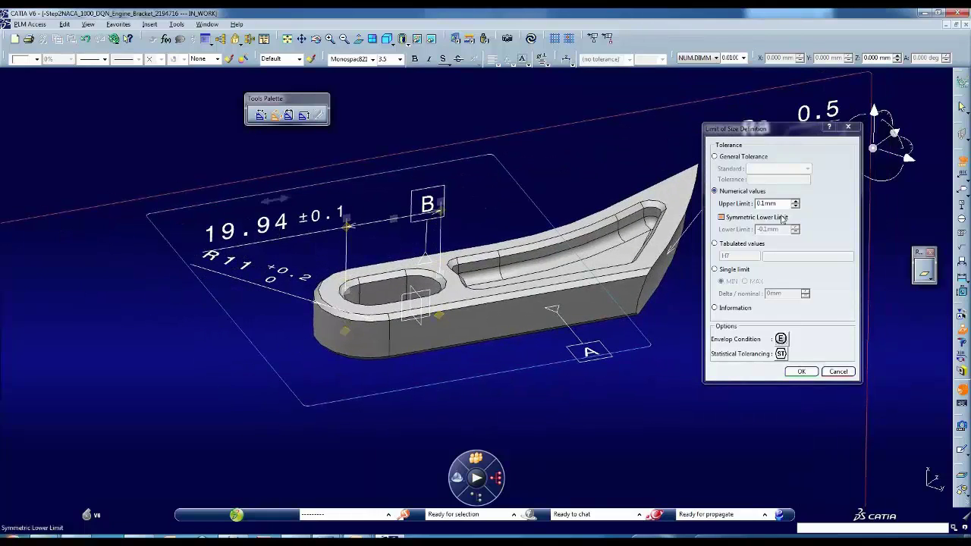
- Drive the slot length dimension's upper limit with a formula referencing the renamed parameter Tol_Specific, keeping the lower limit symmetric
right_click(763, 203)
left_click(782, 209)
left_click(751, 396)
left_click(821, 390)
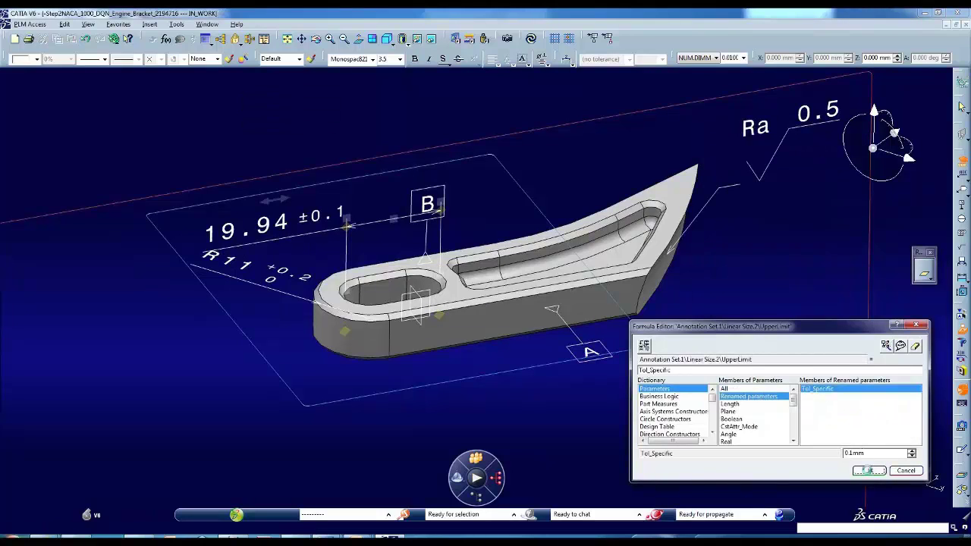
left_click(868, 470)
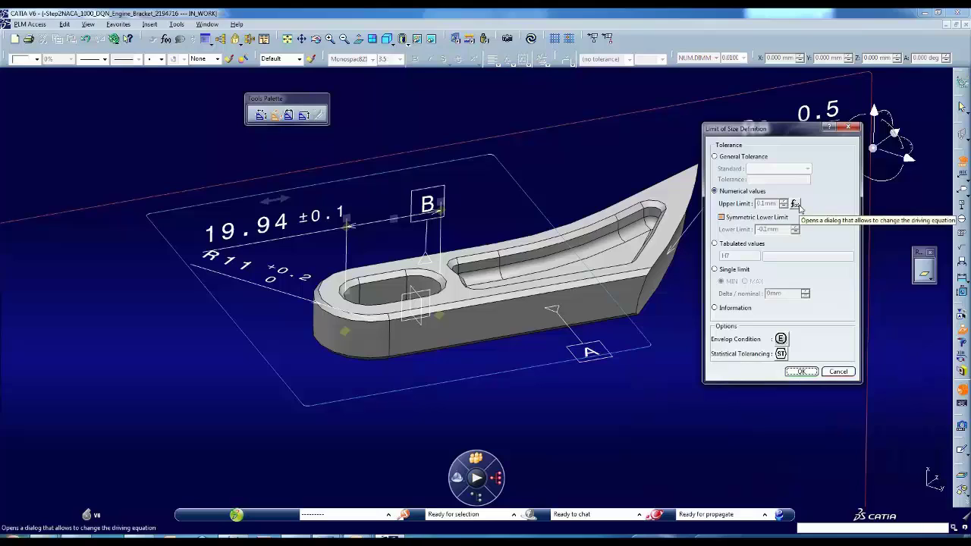
left_click(801, 372)
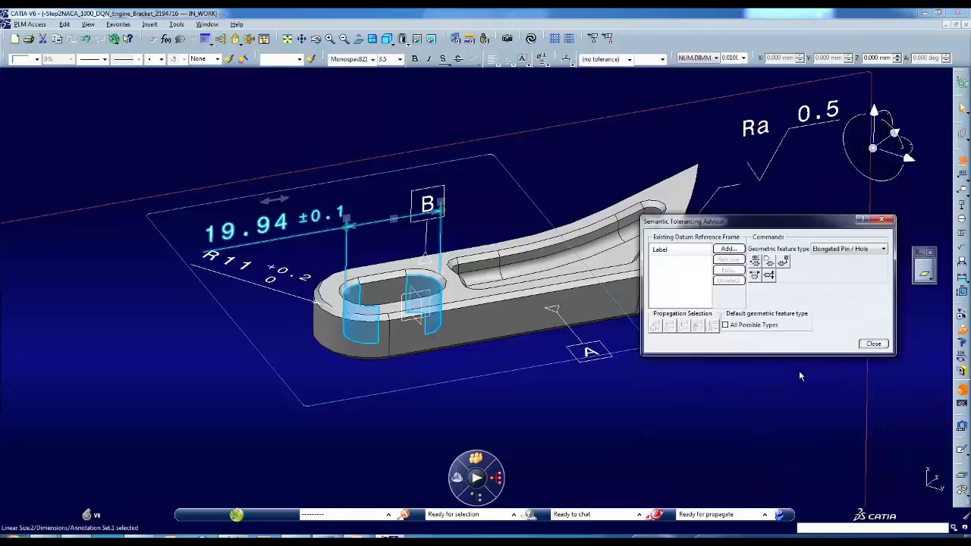
left_click(873, 344)
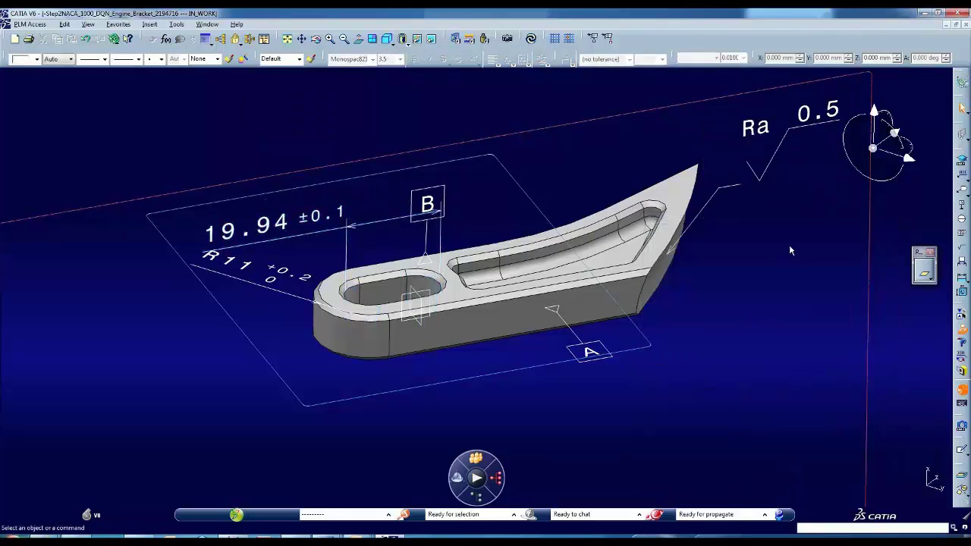
- Create an associative section view across the elongated hole, using the plane of the axis system in the hole, and activate it
left_click(962, 135)
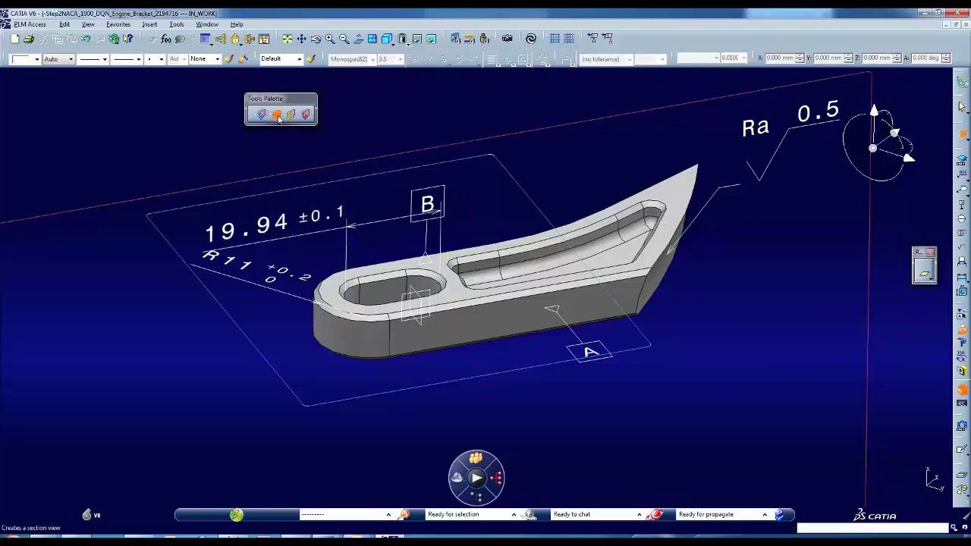
left_click(421, 302)
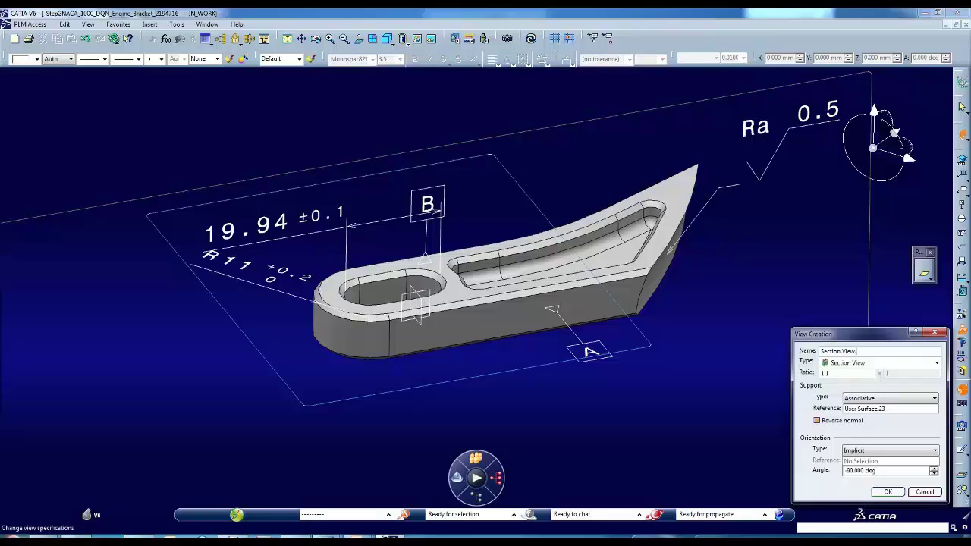
left_click(888, 493)
key("F3")
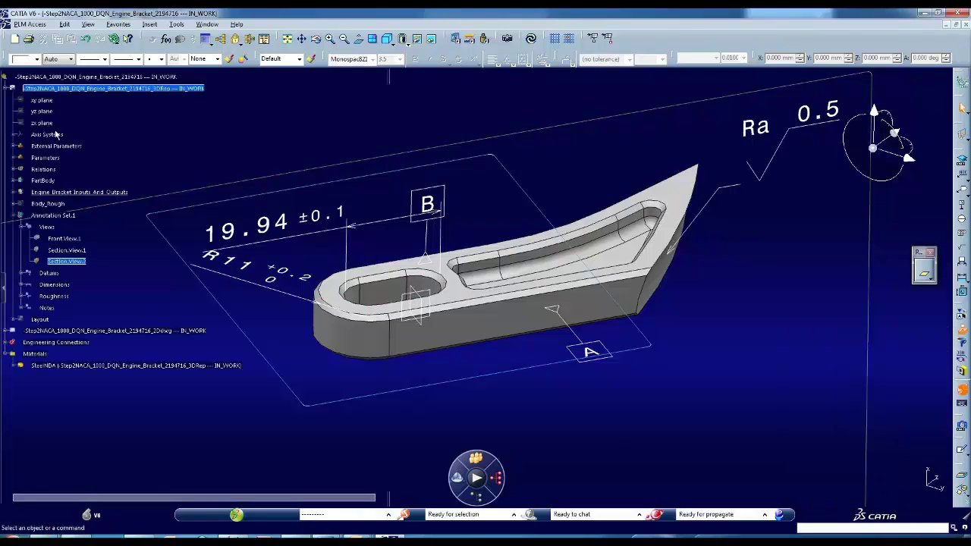
double_click(82, 262)
- Add a semantic size dimension across the elongated hole's width, place it in front of the rounded end, and set its limits to 0 and -0.2 mm
middle_click_drag(275, 331, 356, 382)
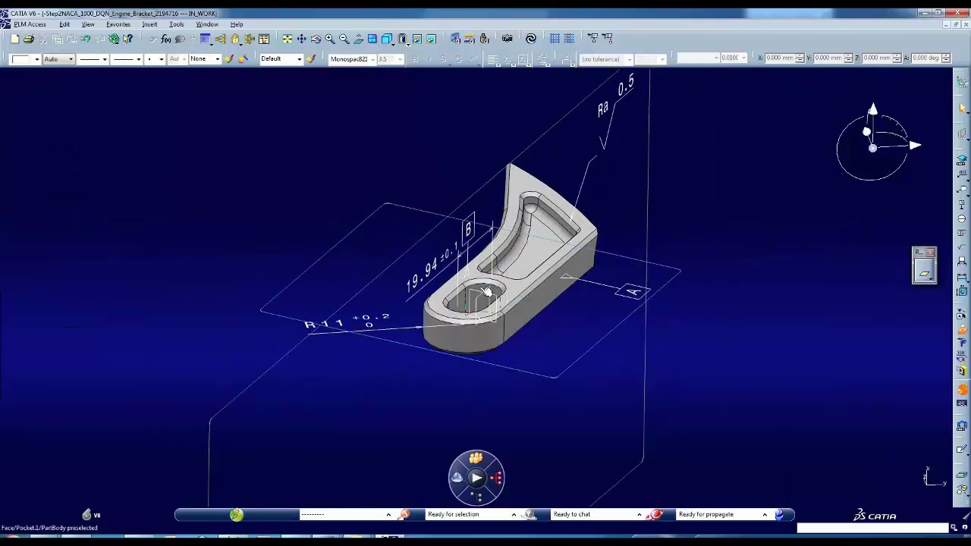
left_click(437, 265)
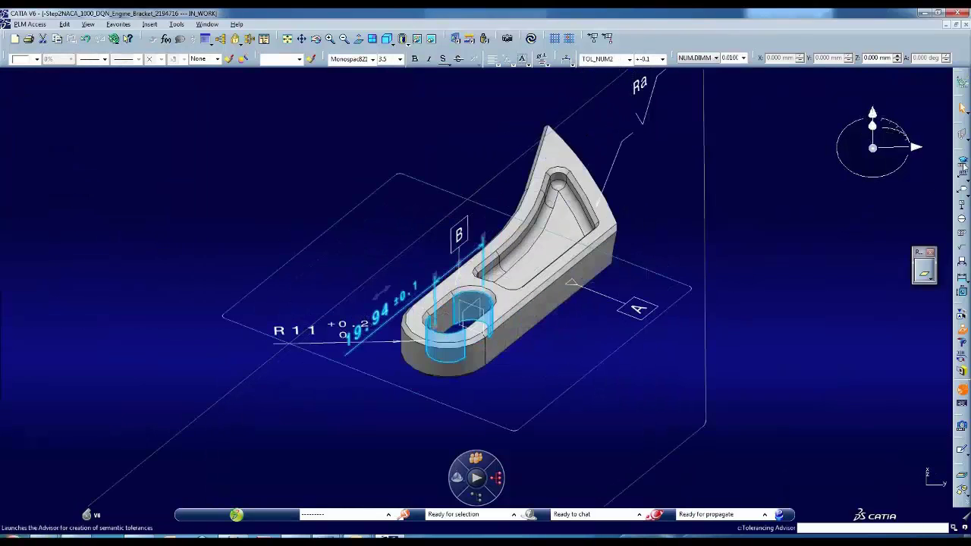
left_click(962, 161)
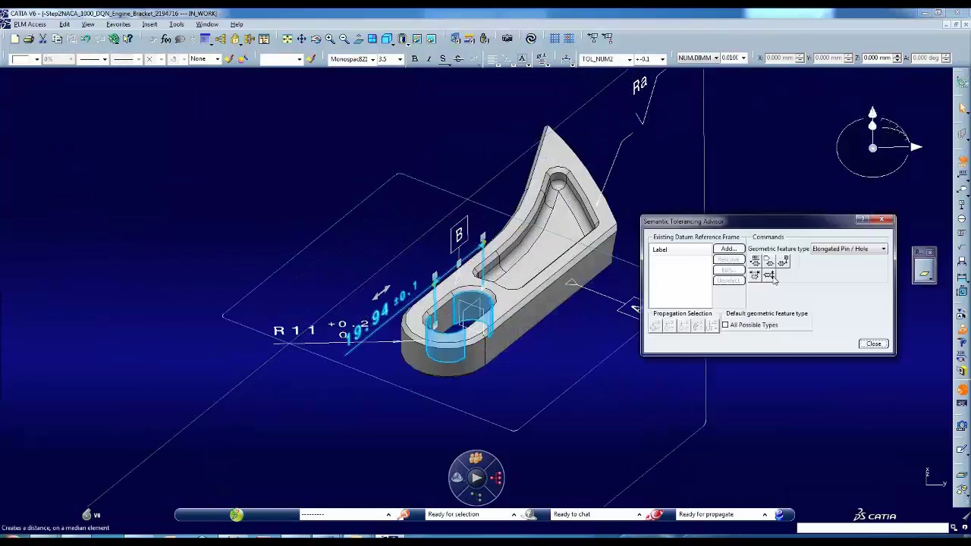
left_click(769, 276)
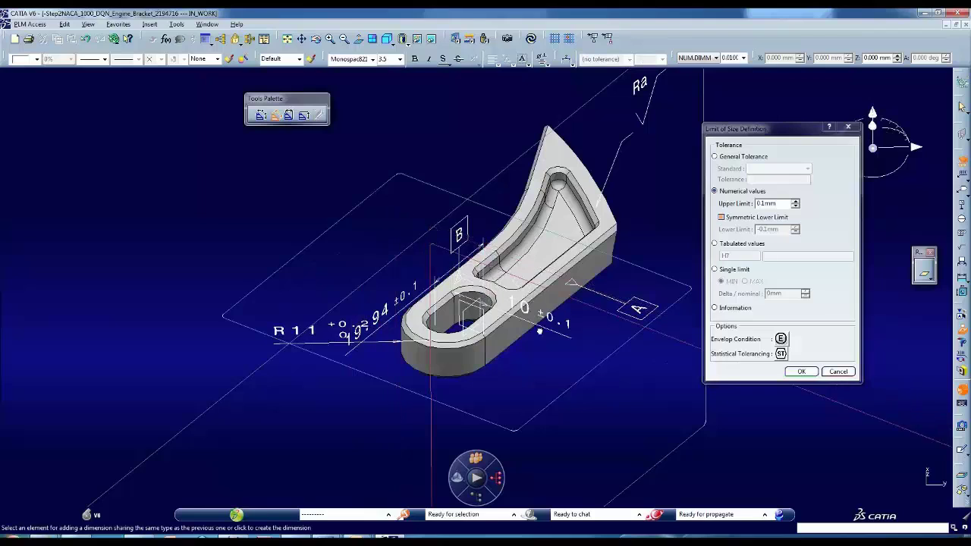
left_click(542, 384)
left_click(721, 218)
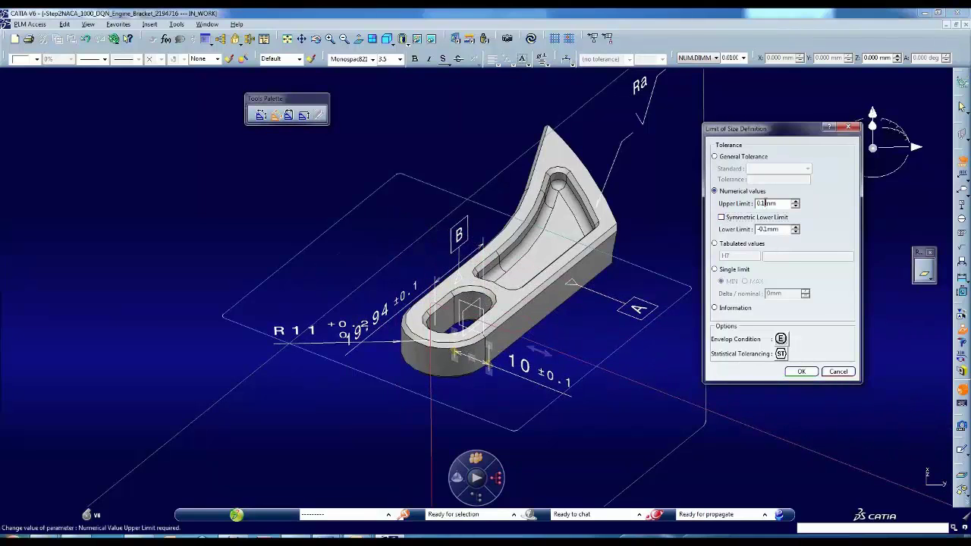
left_click(801, 371)
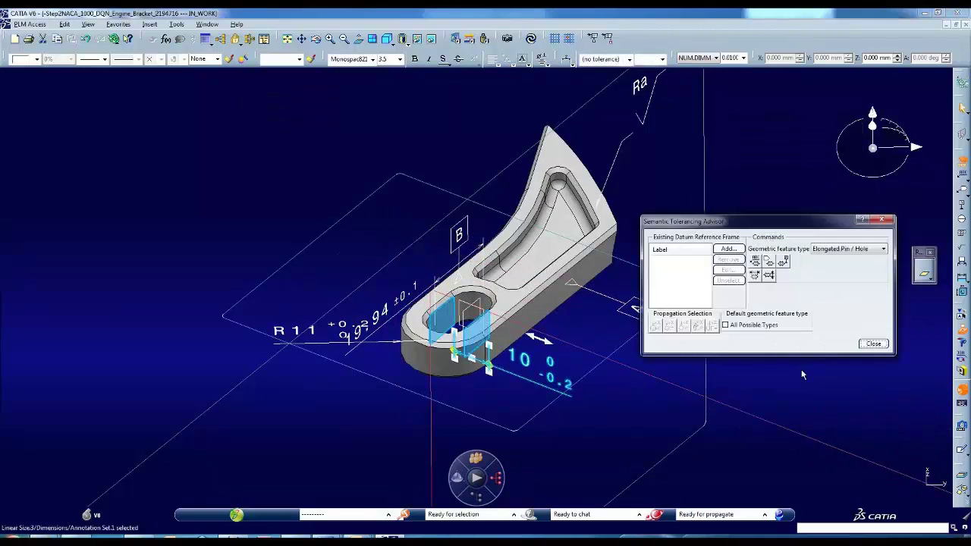
- Add a semantic diameter dimension to the elongated hole's inner cylindrical end face with the tabulated H7 tolerance and the envelope condition
left_click(476, 301)
left_click(756, 290)
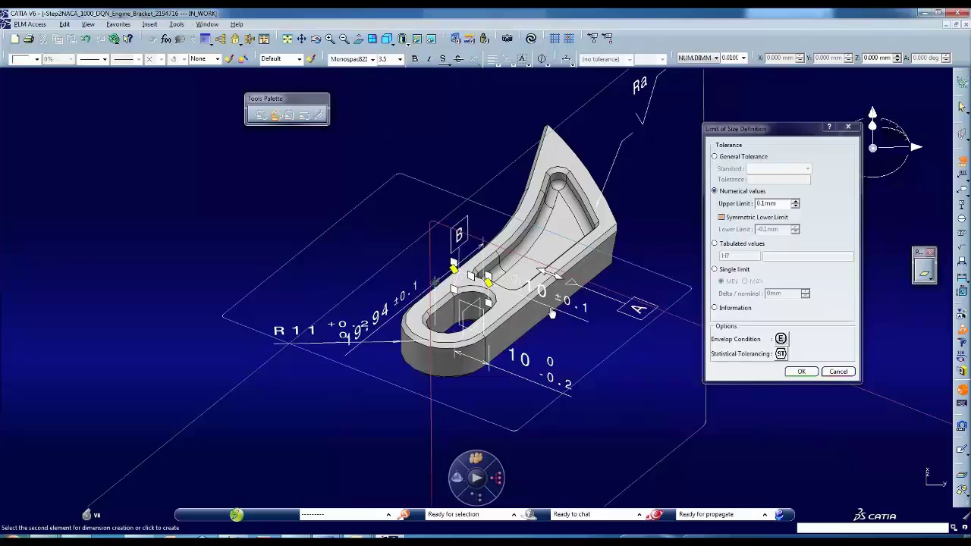
left_click(714, 244)
left_click(782, 339)
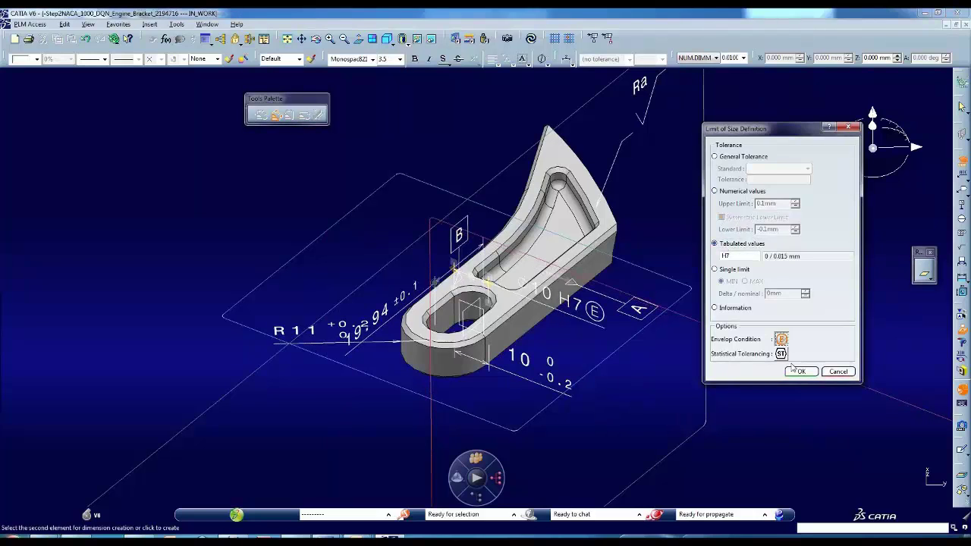
left_click(802, 371)
left_click(783, 337)
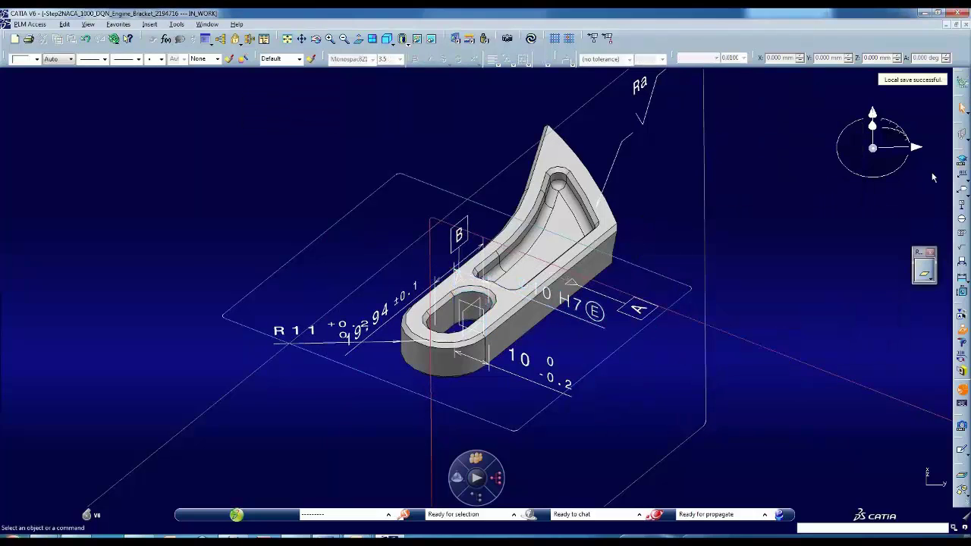
- Create a datum reference frame with datum A in the first box and datum B in the second
left_click(959, 161)
left_click(738, 248)
left_click(774, 273)
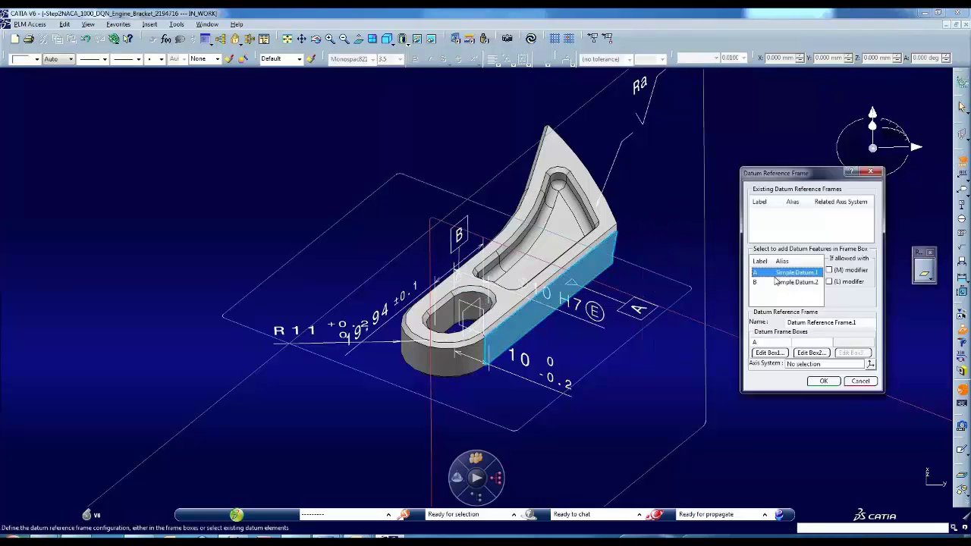
left_click(779, 282)
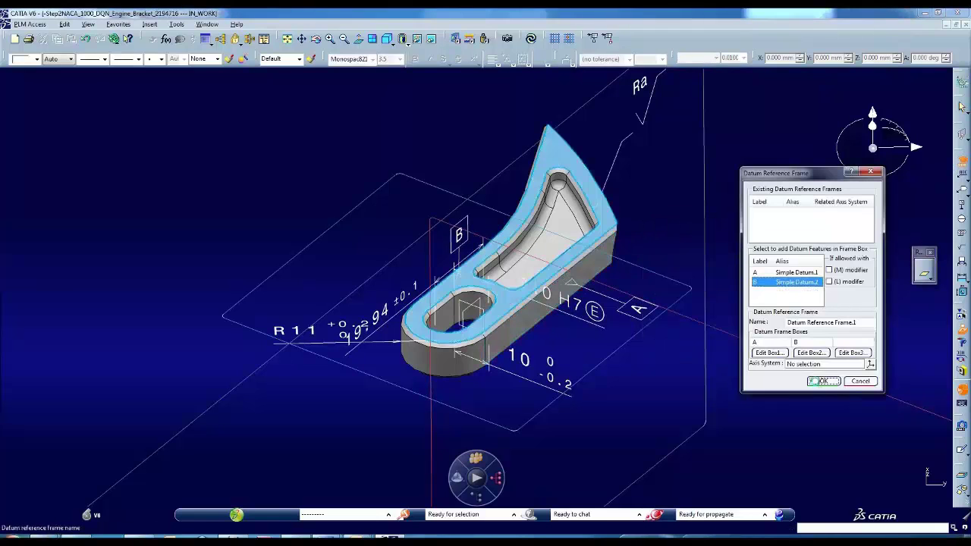
left_click(816, 382)
- Attach a diametral 0.1 mm position tolerance referencing datums A and B to the H7 hole dimension
left_click(596, 315)
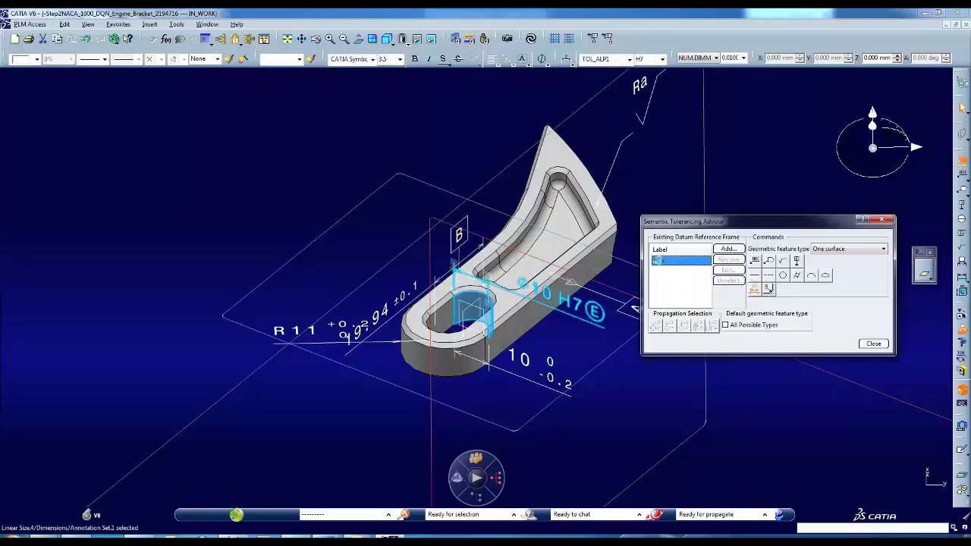
left_click(658, 261)
left_click(769, 261)
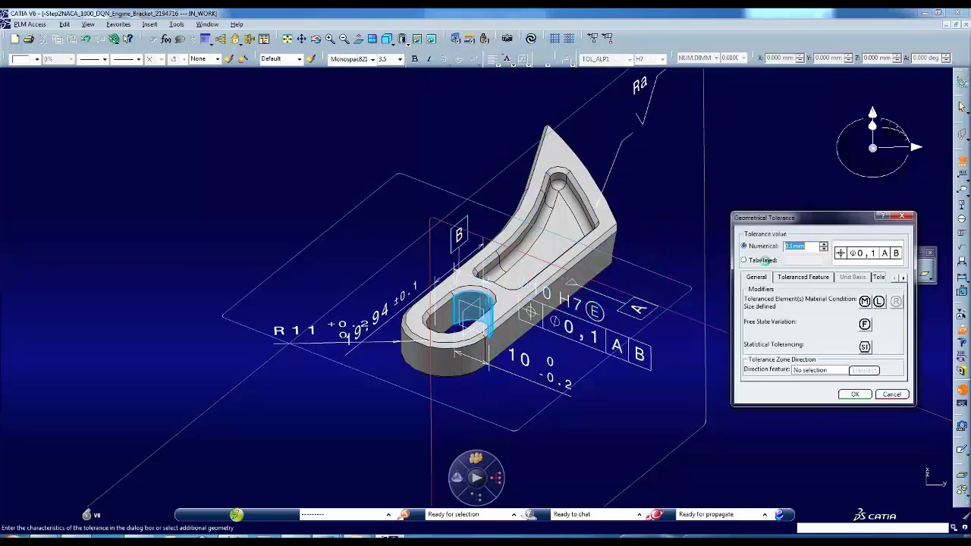
left_click(853, 394)
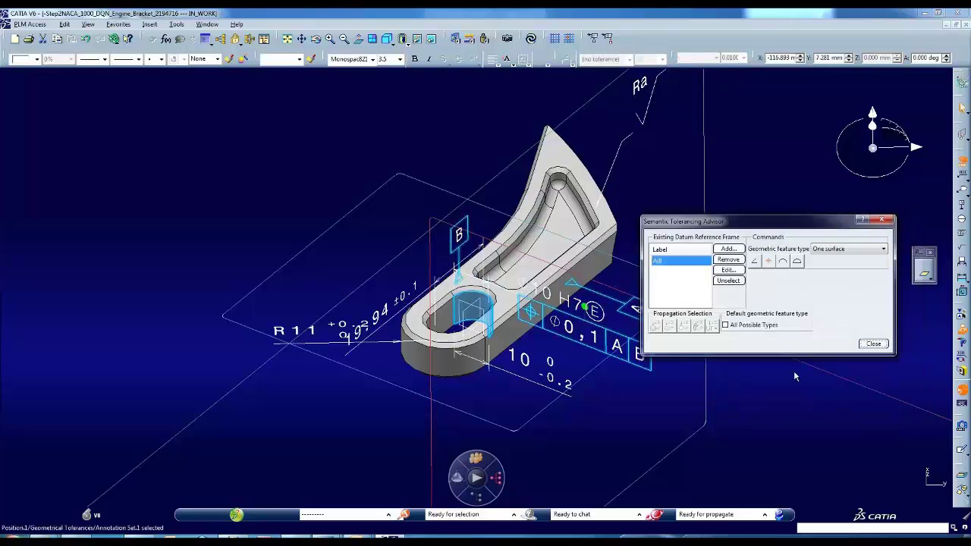
left_click(873, 344)
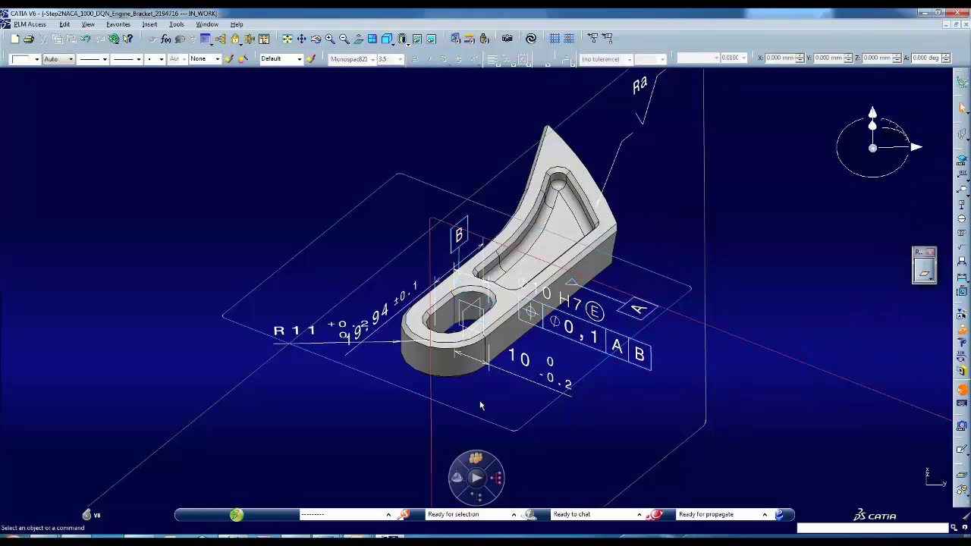
- Add the leader text "Surface Treatment: Ni 40b" to the bracket's top face and place it clear beside the pointed end
middle_click_drag(480, 402, 511, 404)
left_click(540, 155)
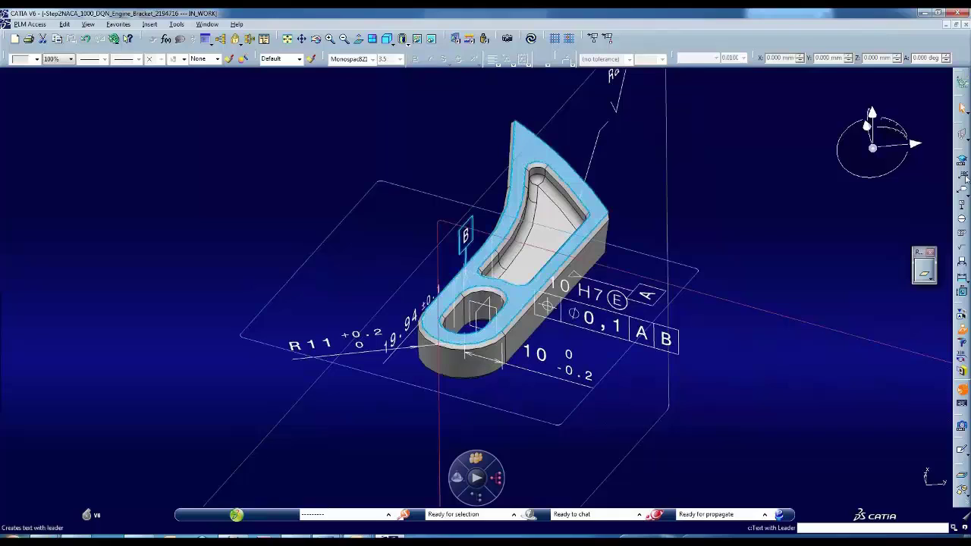
key("Return")
type("Surface")
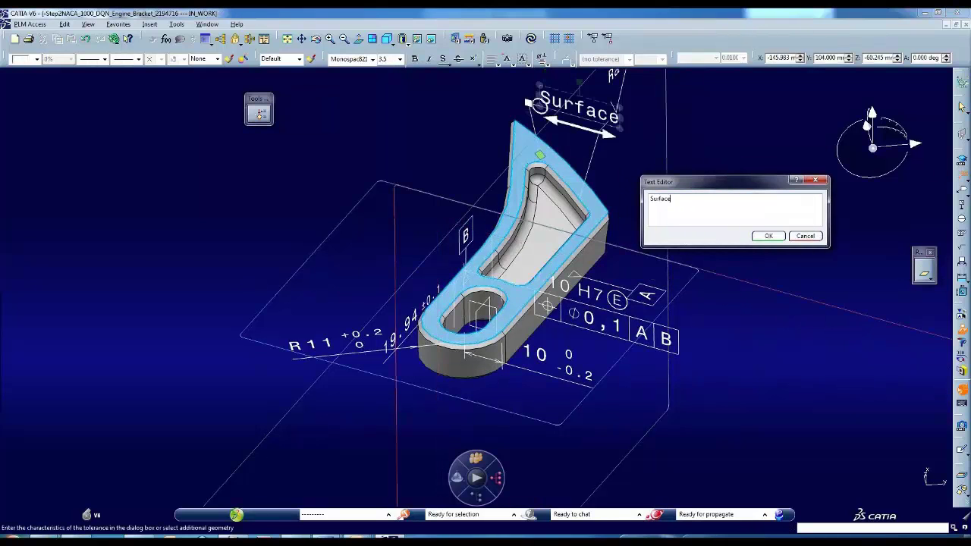
type(" Treatment: Ni 400")
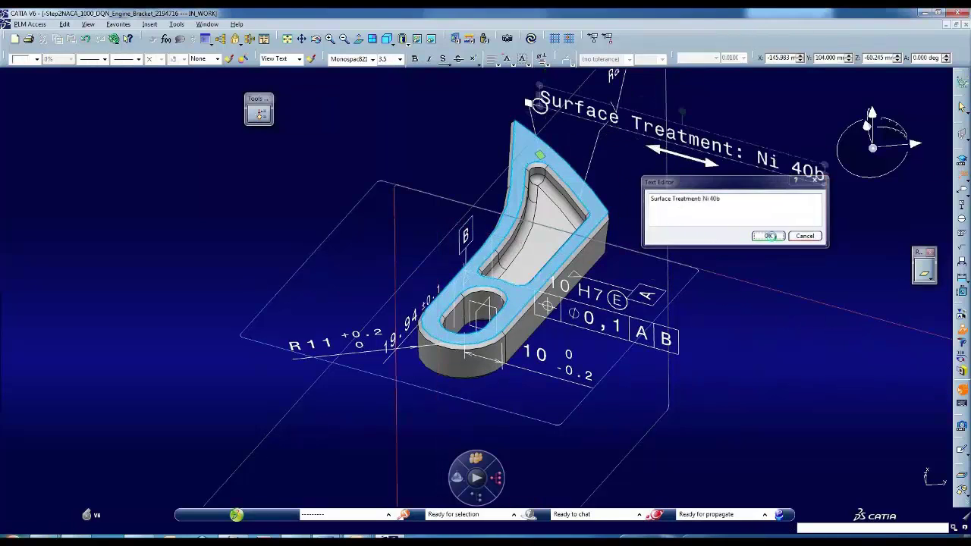
left_click(769, 236)
left_click_drag(666, 146, 698, 163)
middle_click_drag(509, 346, 520, 296)
mouse_move(687, 271)
middle_mouse_down()
mouse_move(670, 278)
mouse_move(712, 313)
middle_mouse_up()
left_click(716, 314)
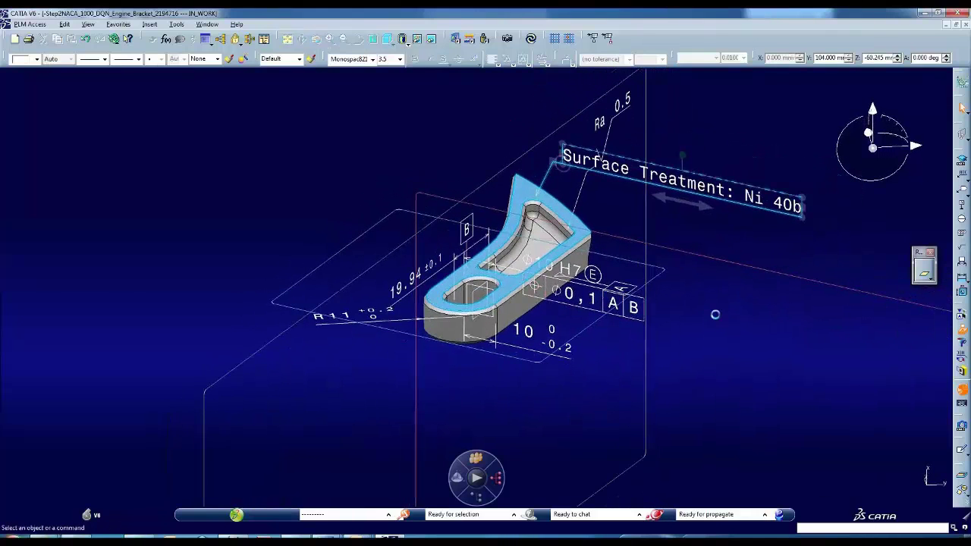
- Turn off the view frame display for Front.View.1, Section.View.1 and Section.View.2 together
key("F3")
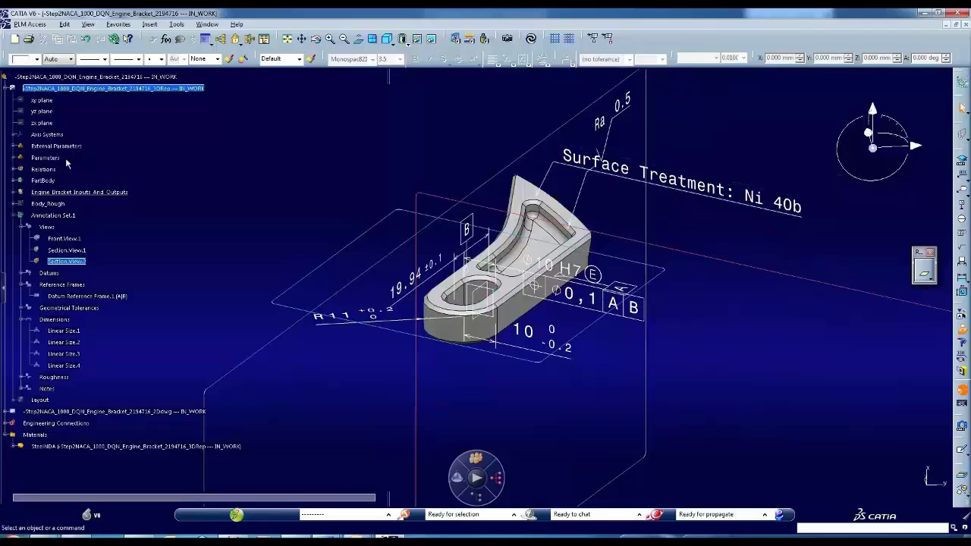
left_click(66, 251, "ctrl")
right_click(67, 252)
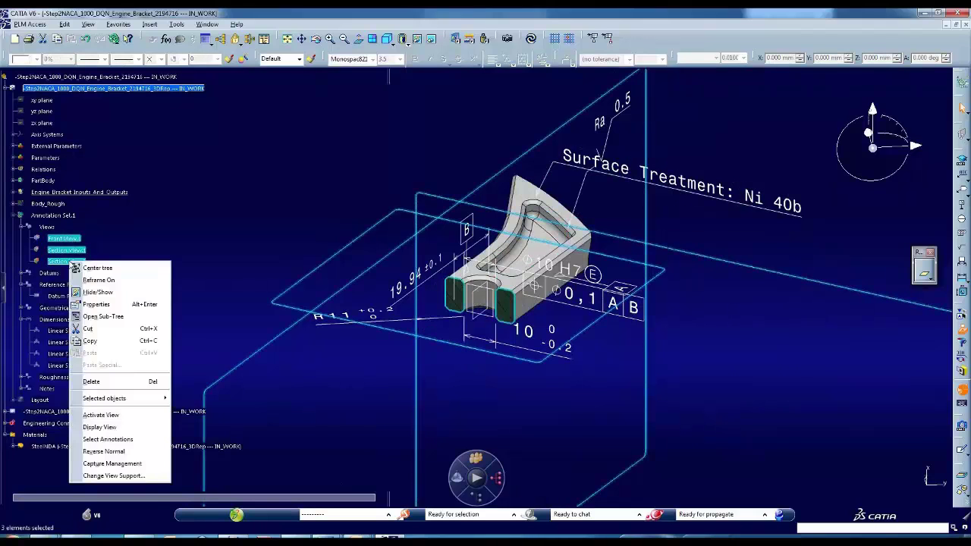
left_click(87, 305)
left_click(317, 218)
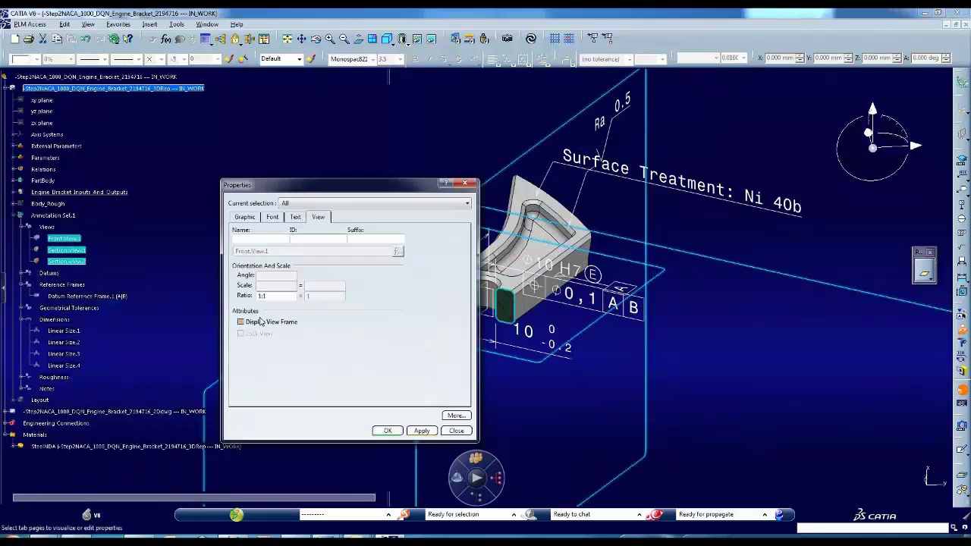
left_click(385, 430)
left_click(337, 389)
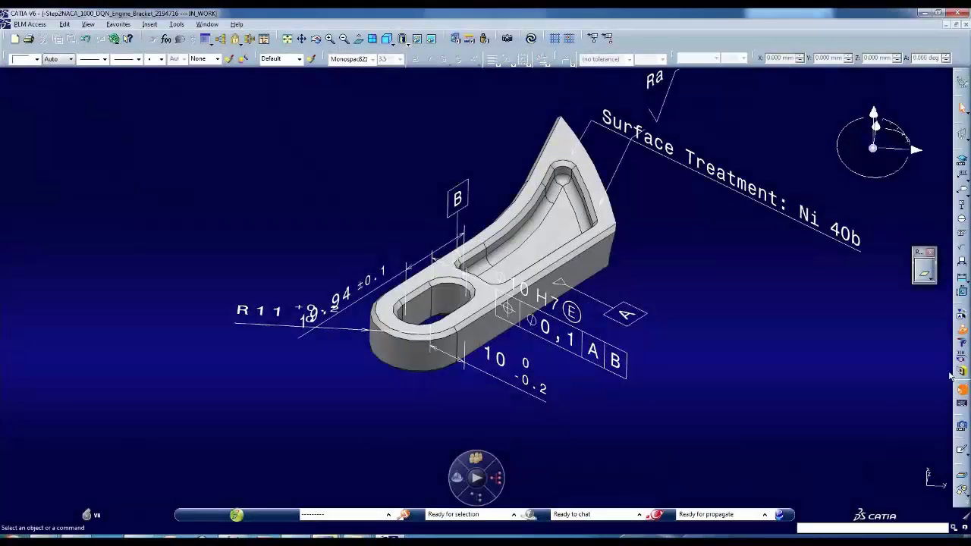
- Filter the 3D annotations by view to show only those belonging to Section.View.1
left_click(720, 354)
left_click(719, 406)
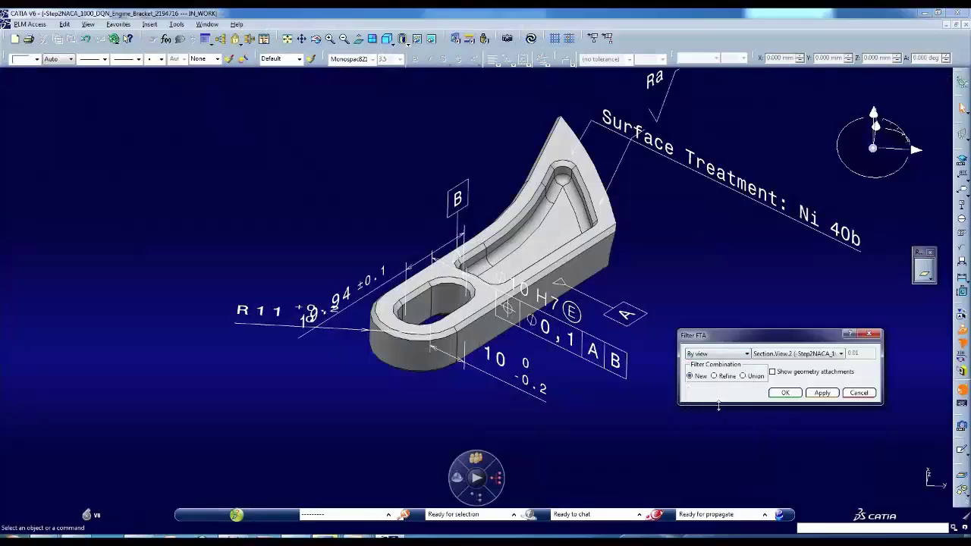
left_click(792, 353)
left_click(786, 373)
left_click(786, 393)
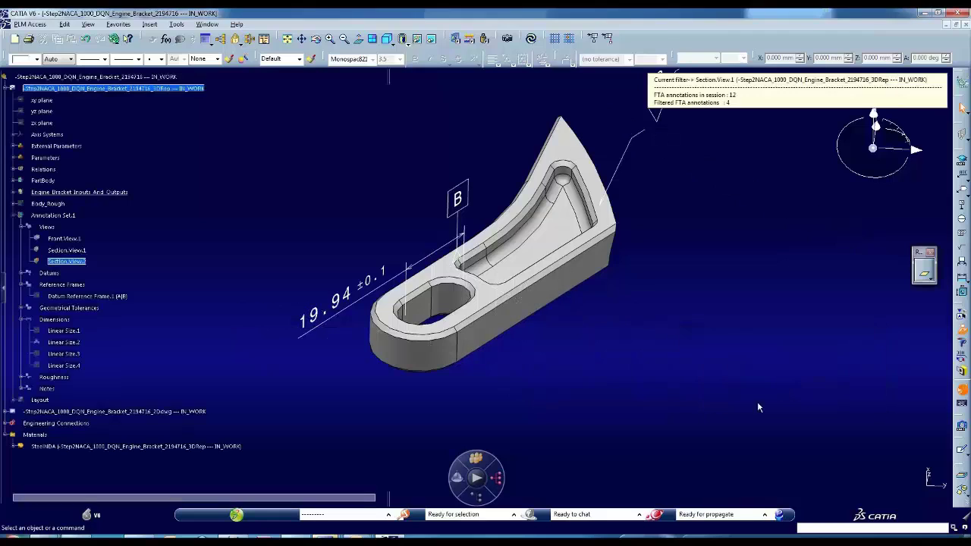
- Activate Section.View.1, orient the model facing that view, and create a capture named Capture.Section.1
double_click(86, 251)
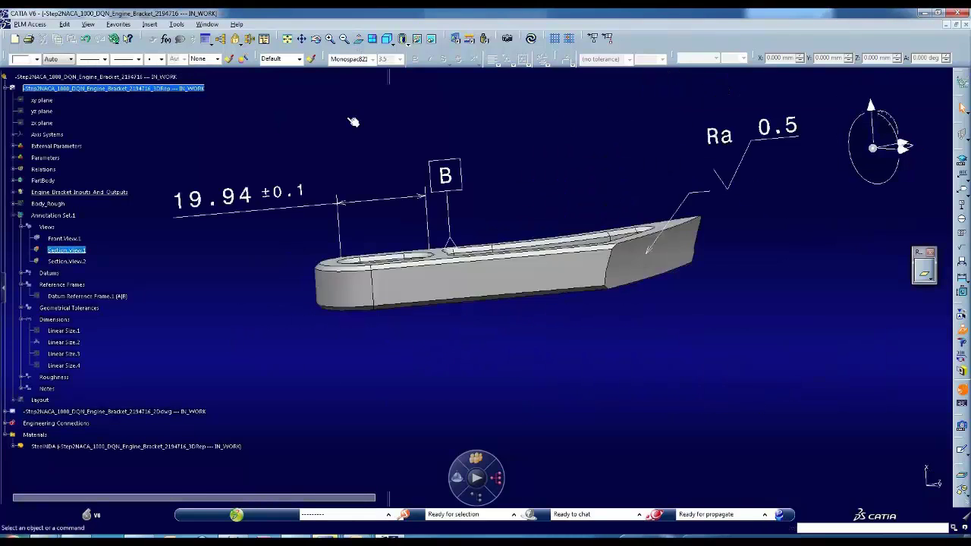
key("F3")
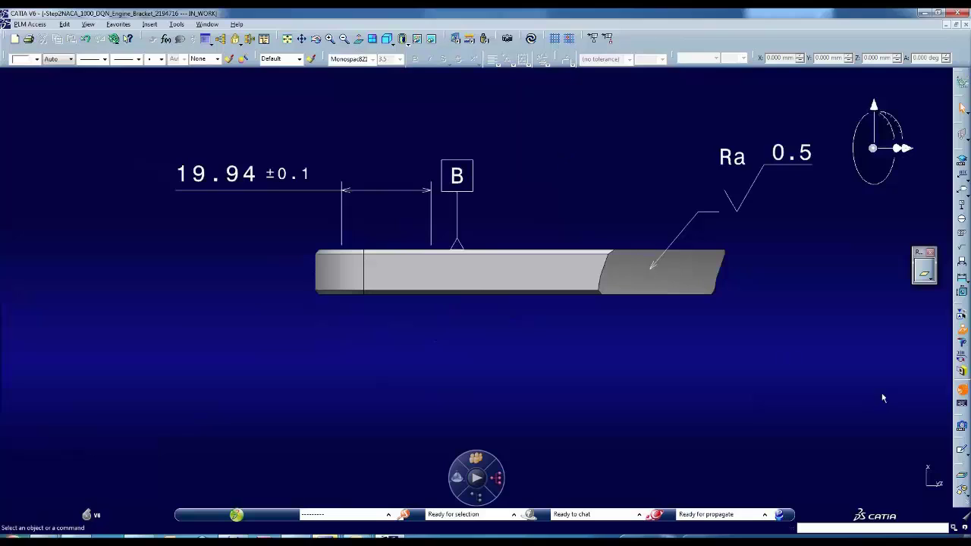
left_click(963, 428)
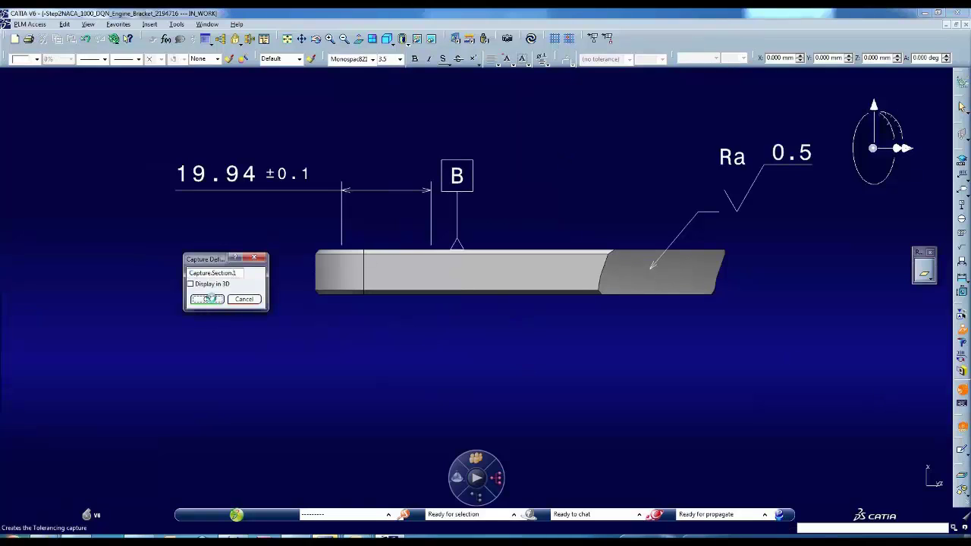
left_click(208, 299)
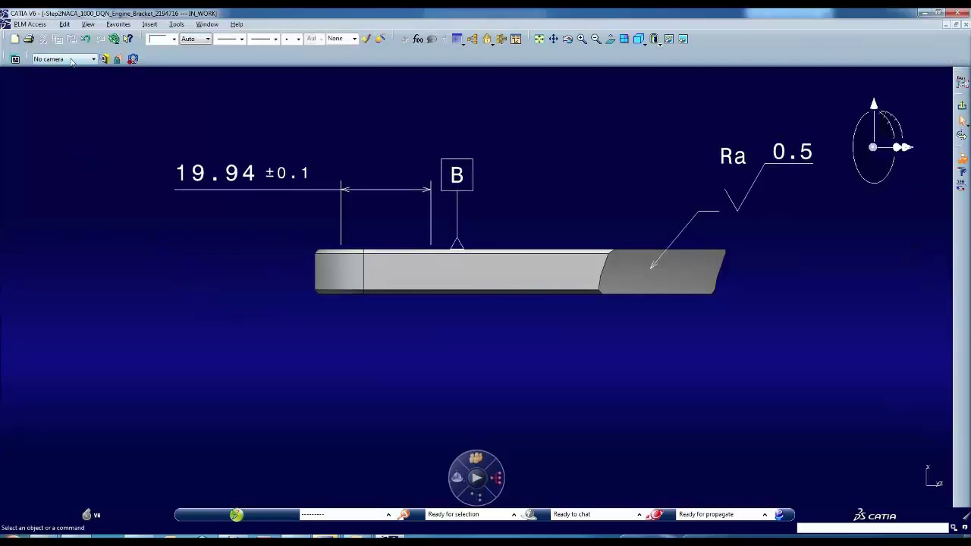
- Assign the FTASection.1 camera to the capture with the part cut at the clipping plane, and exit the capture
left_click(72, 60)
left_click(61, 143)
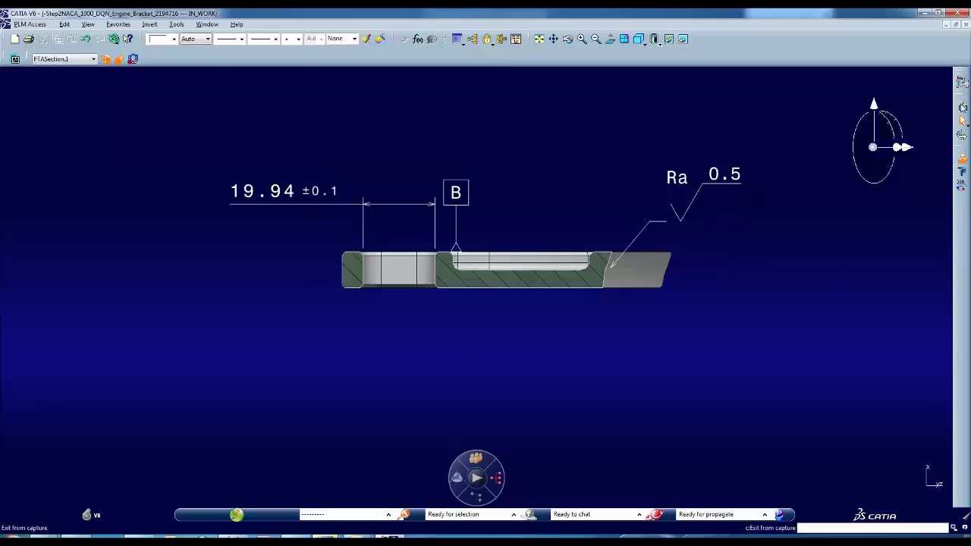
left_click(961, 105)
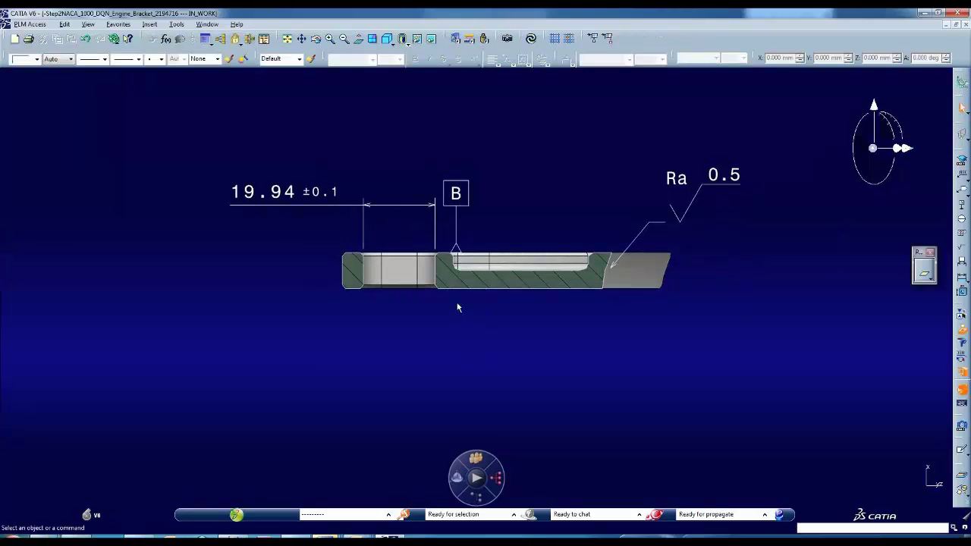
- Filter the 3D annotations with the All criterion as a new filter so every annotation is included
left_click(961, 343)
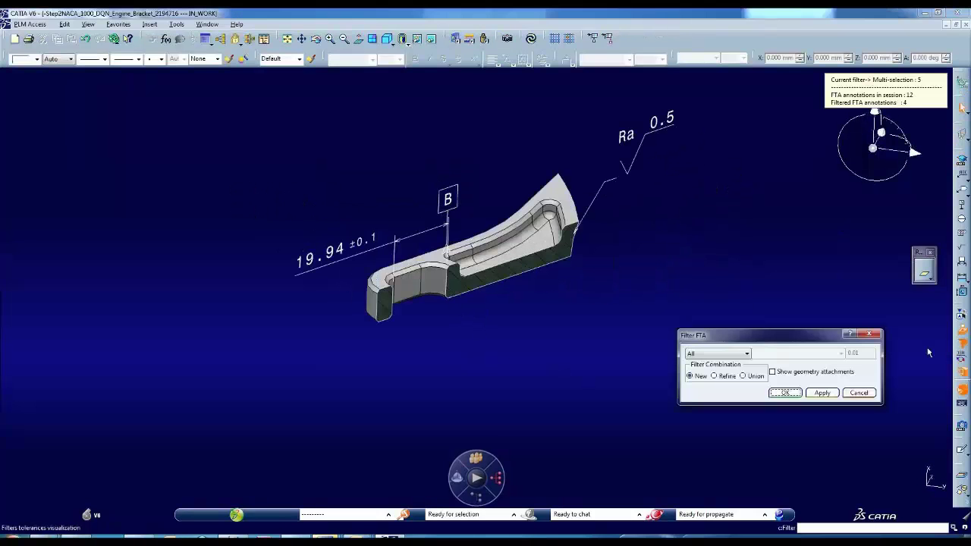
left_click(786, 393)
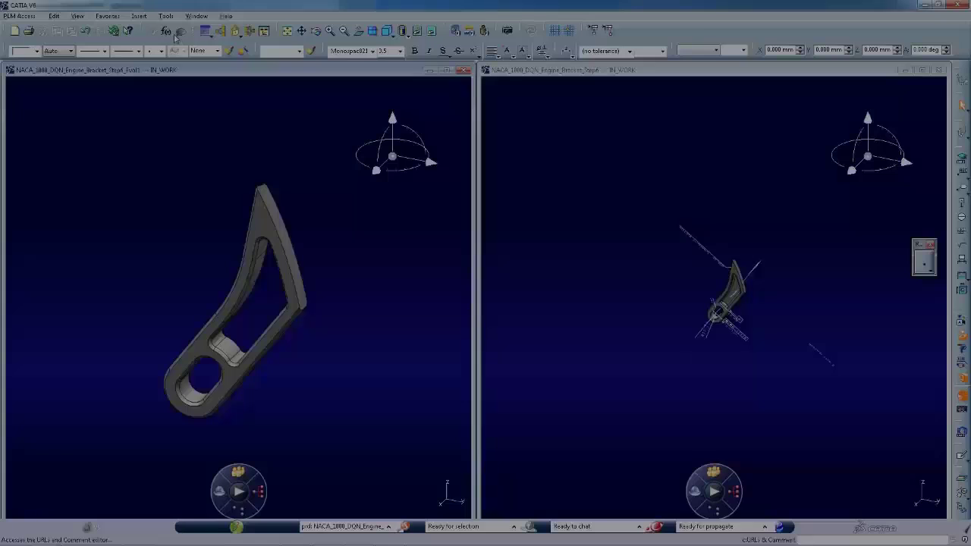
- Import Annotation Set.1 from NACA_1000_DQN_Engine_Bracket_Step6 into the NACA_1000_DQN_Engine_Bracket_Step6_Evol1 part
left_click(166, 16)
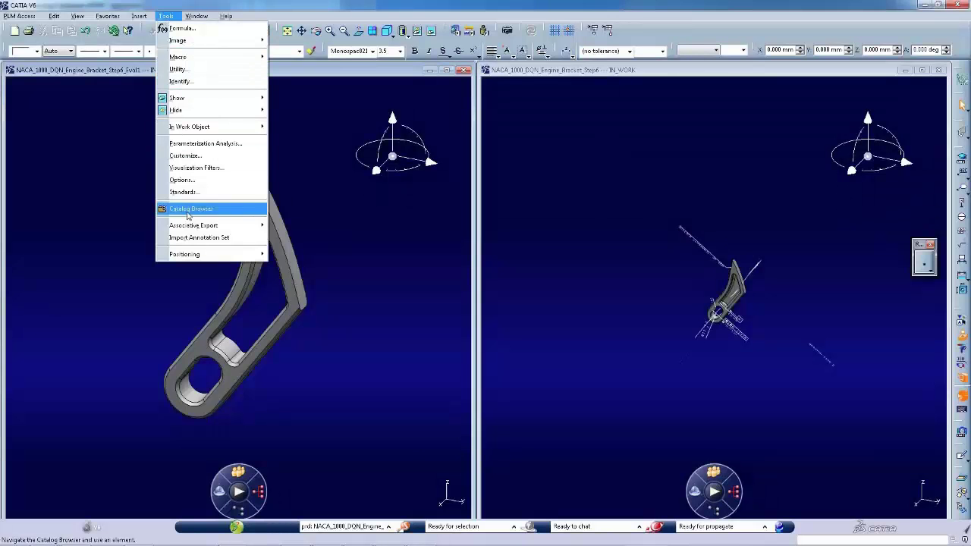
left_click(186, 238)
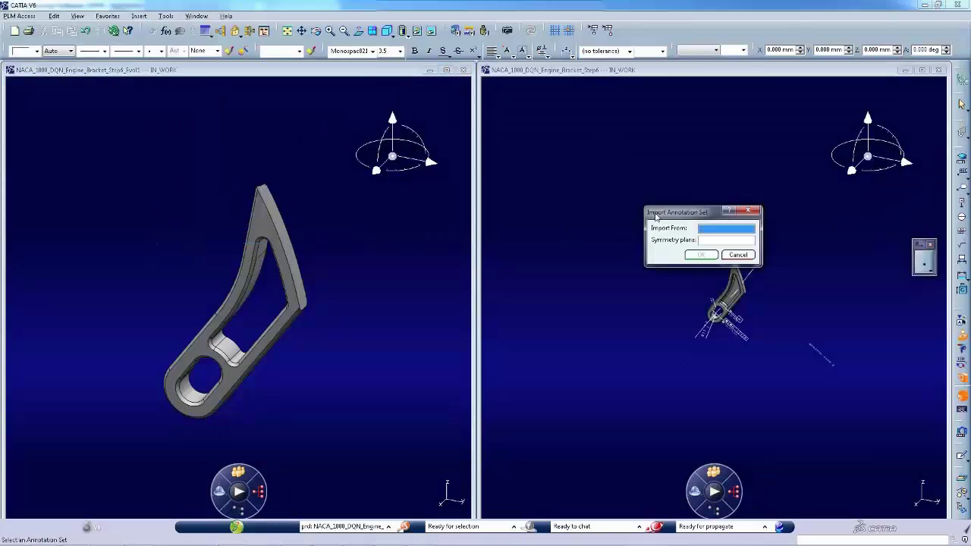
left_click_drag(656, 214, 707, 201)
left_click(547, 70)
key("F3")
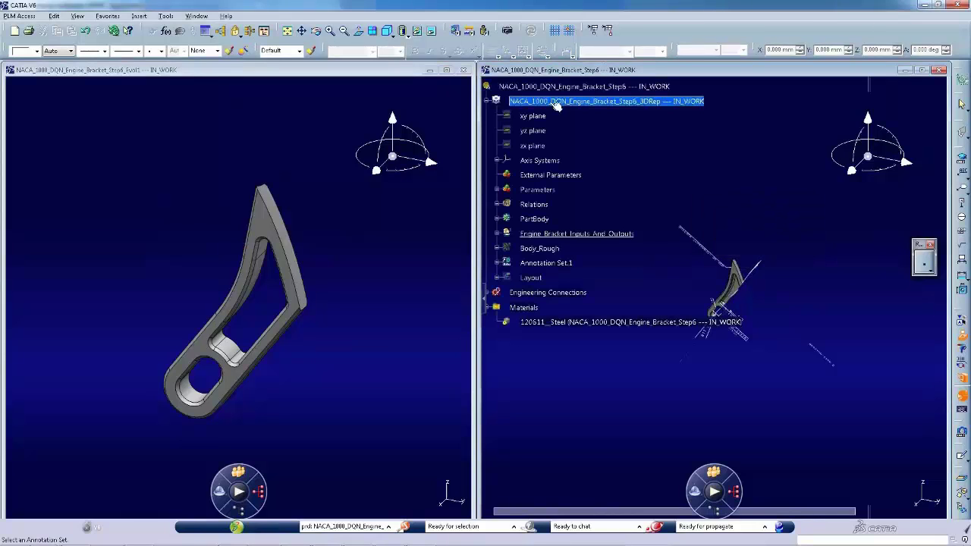
left_click(543, 262)
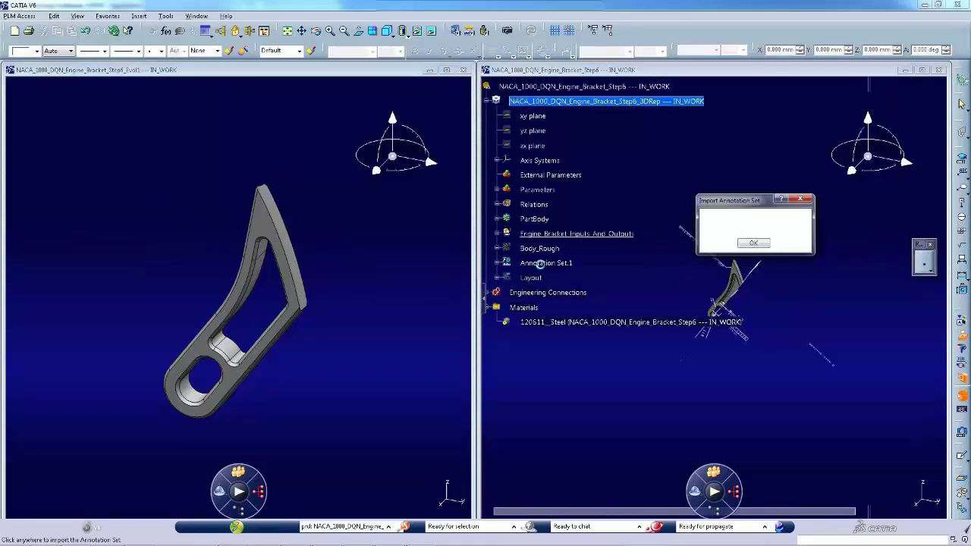
left_click(753, 243)
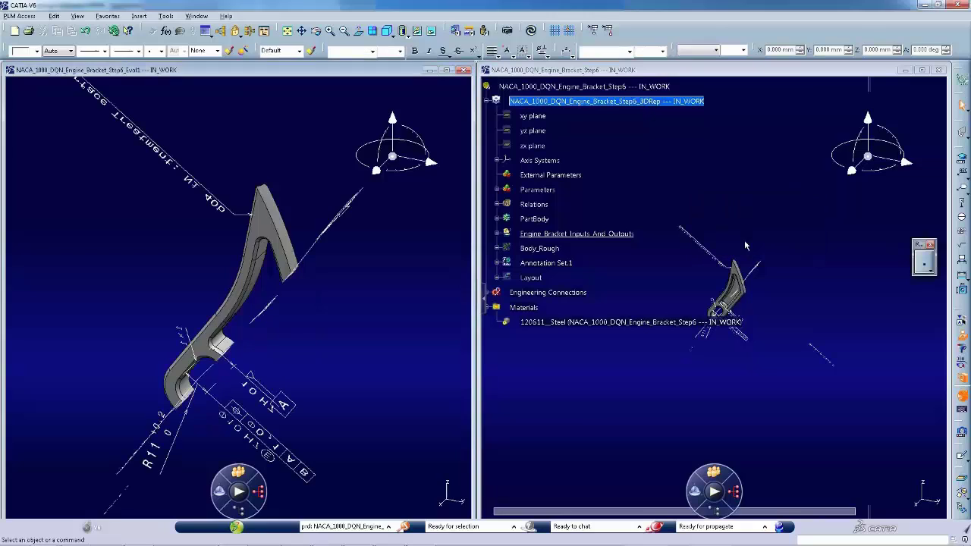
- Maximize the Step6_Evol1 document with its tree shown and display Capture.All from the imported annotation set's captures
left_click(446, 70)
key("F3")
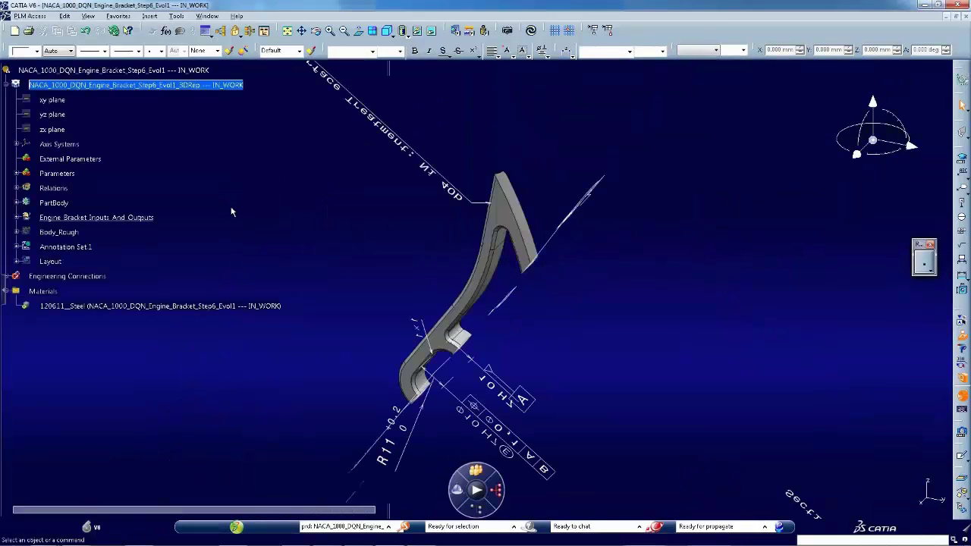
left_click(19, 248)
left_click(28, 262)
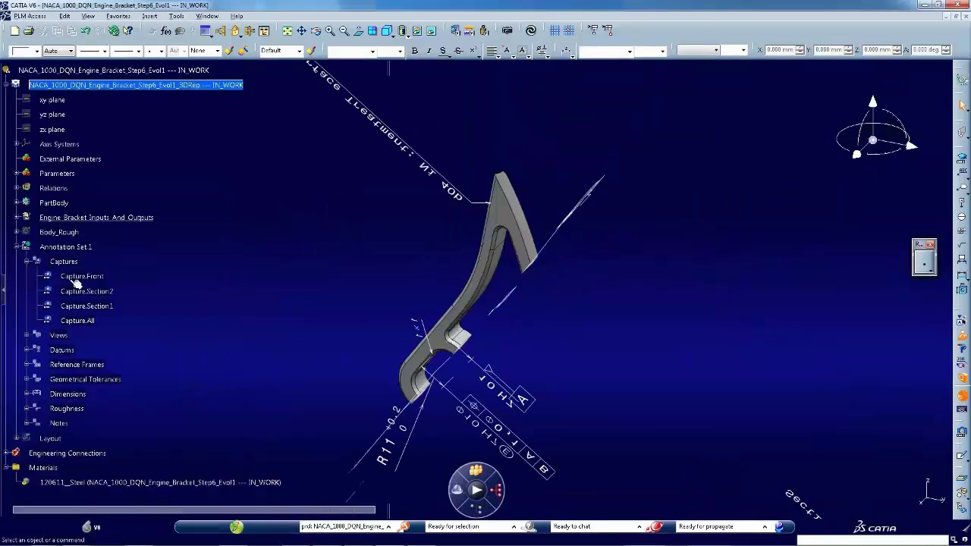
right_click(85, 323)
left_click(123, 473)
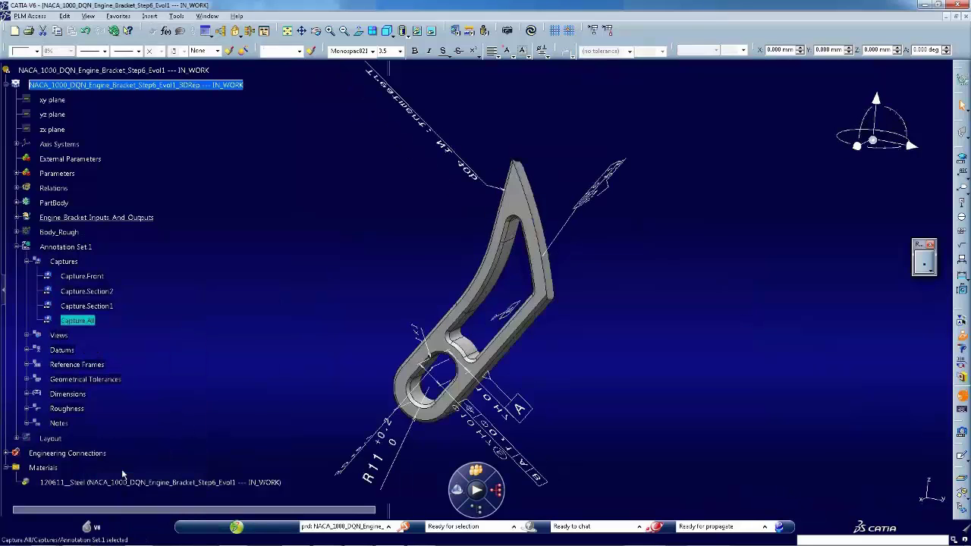